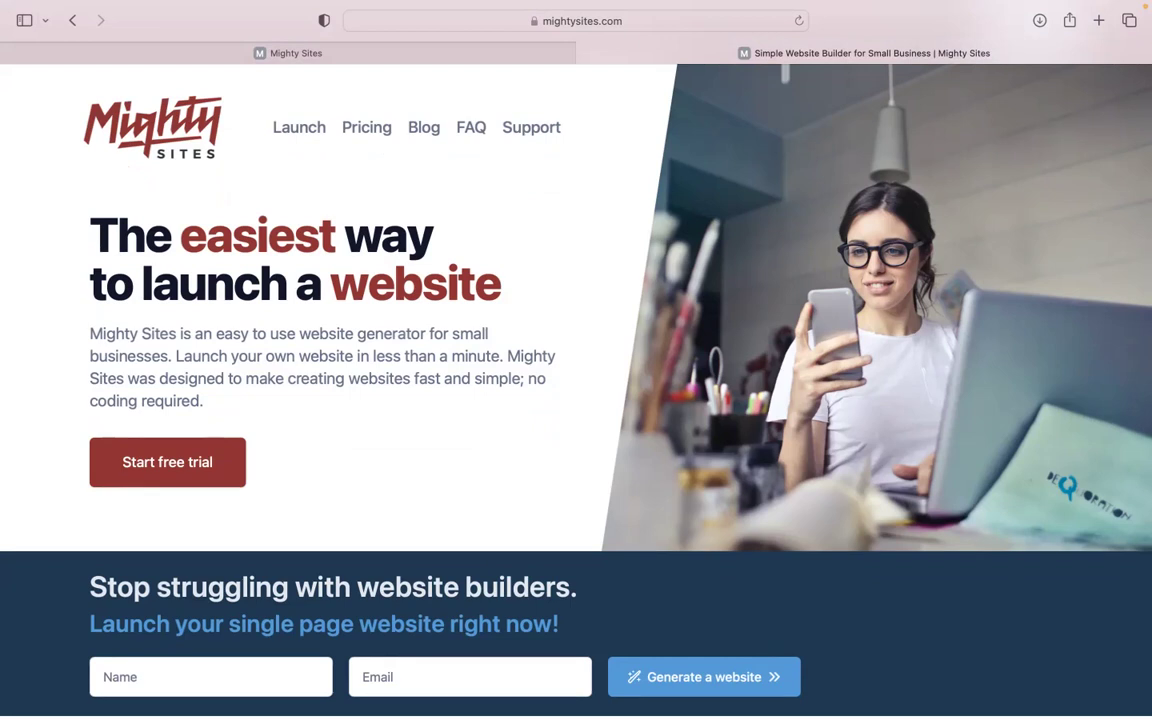
Step: Go to the Mighty Sites site-building page in the app.mightysites.com tab
scroll(576, 360, down, 5)
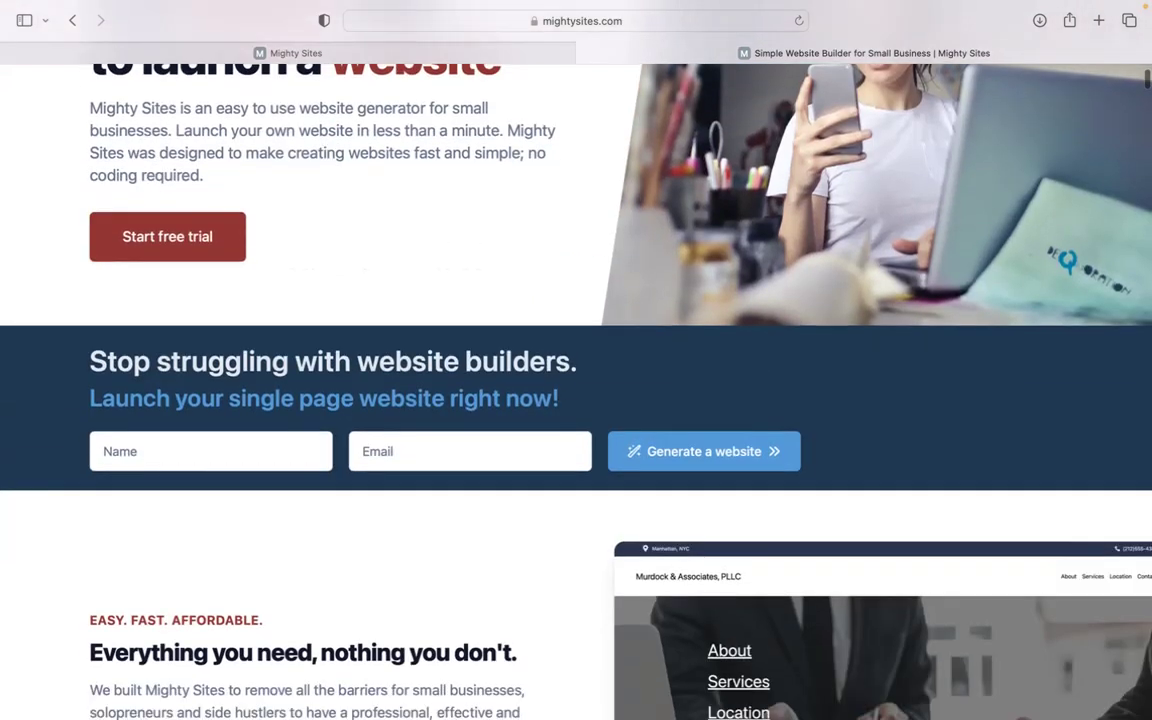
scroll(576, 360, down, 2)
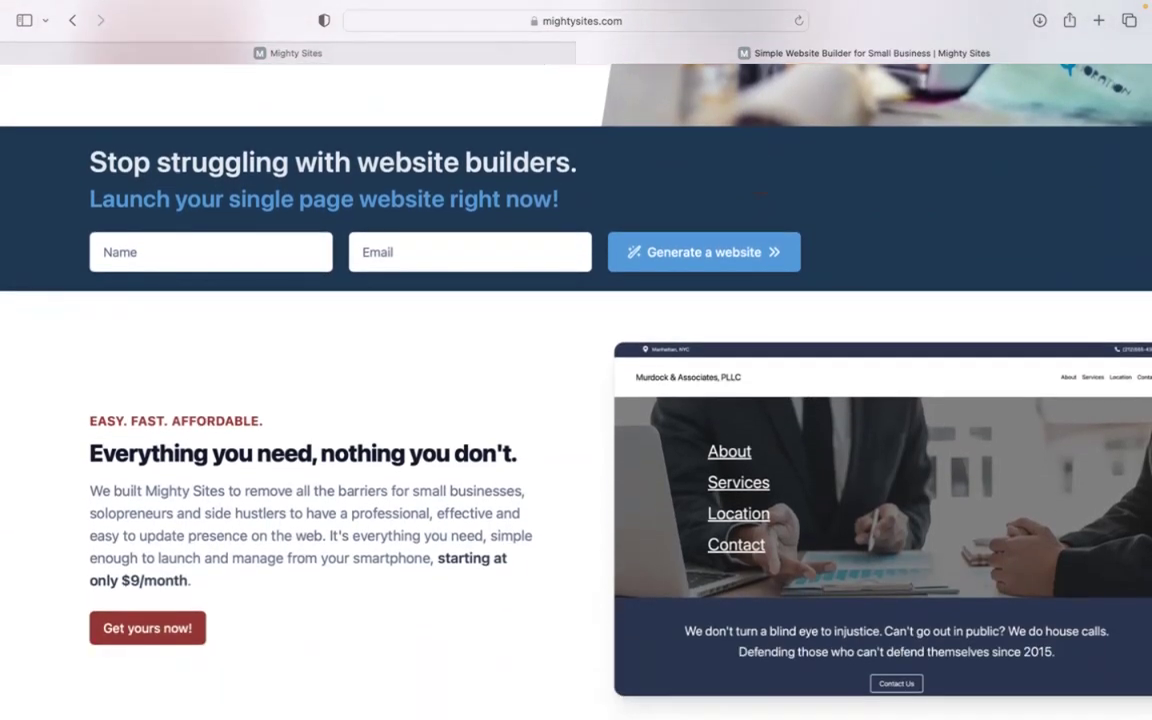
scroll(576, 360, down, 2)
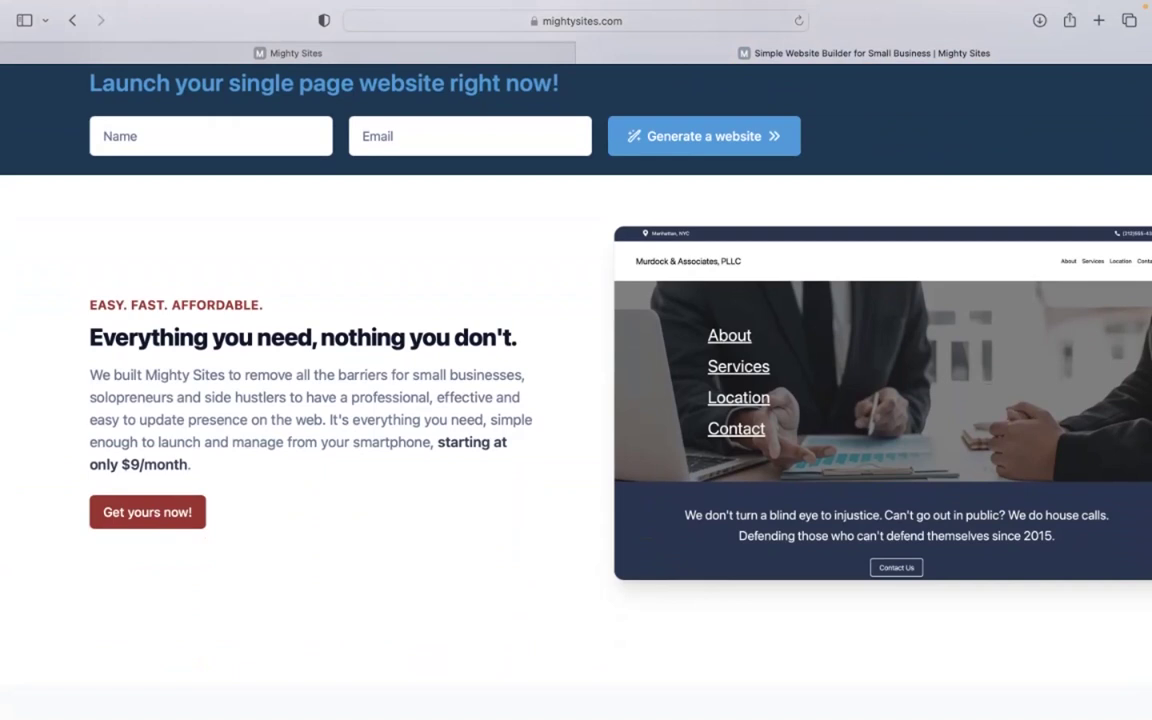
scroll(576, 360, down, 10)
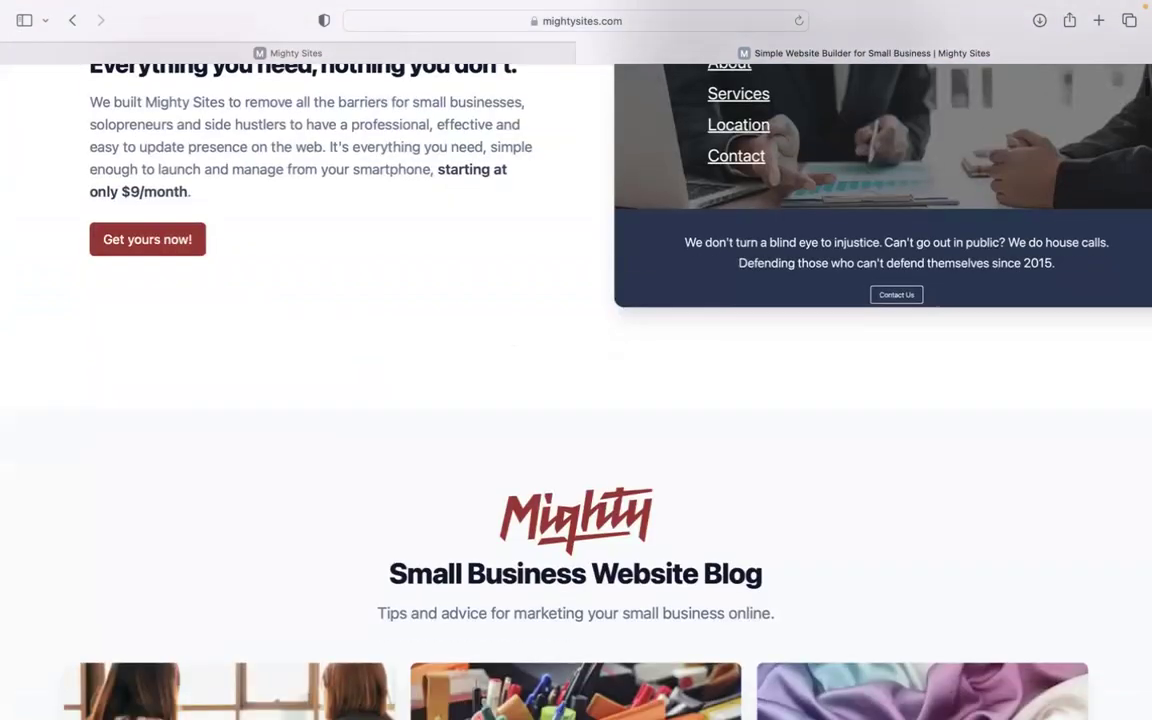
scroll(576, 360, down, 2)
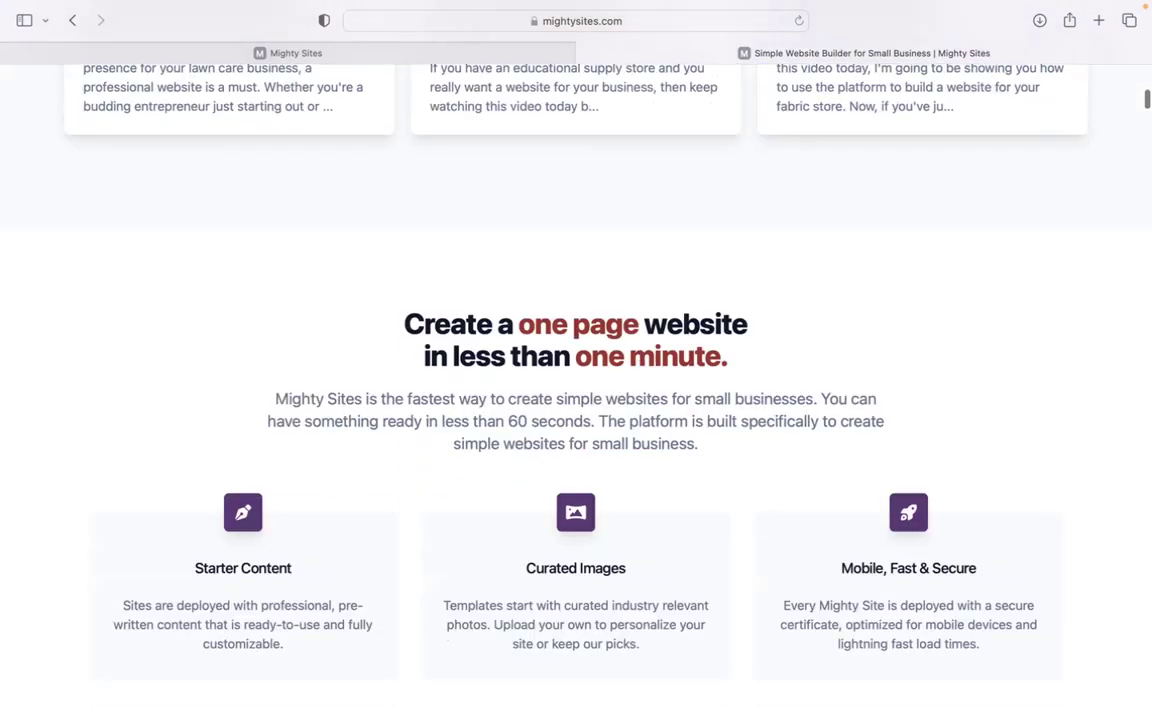
scroll(576, 360, down, 4)
scroll(576, 360, down, 1)
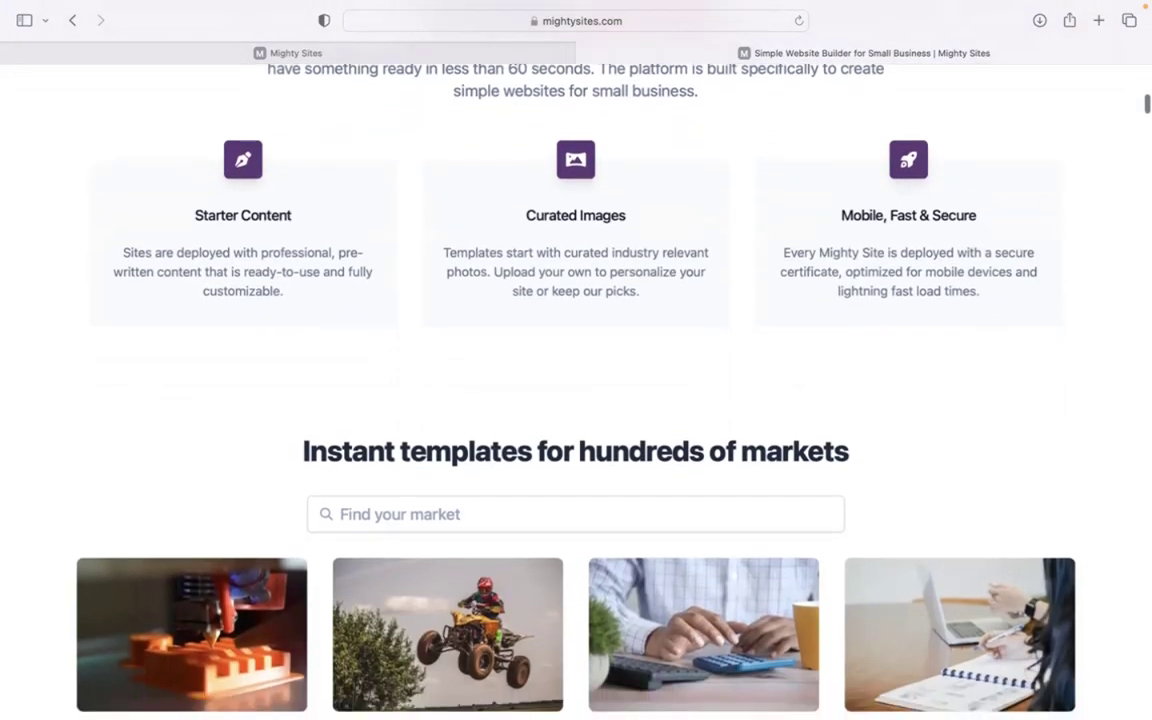
click(474, 62)
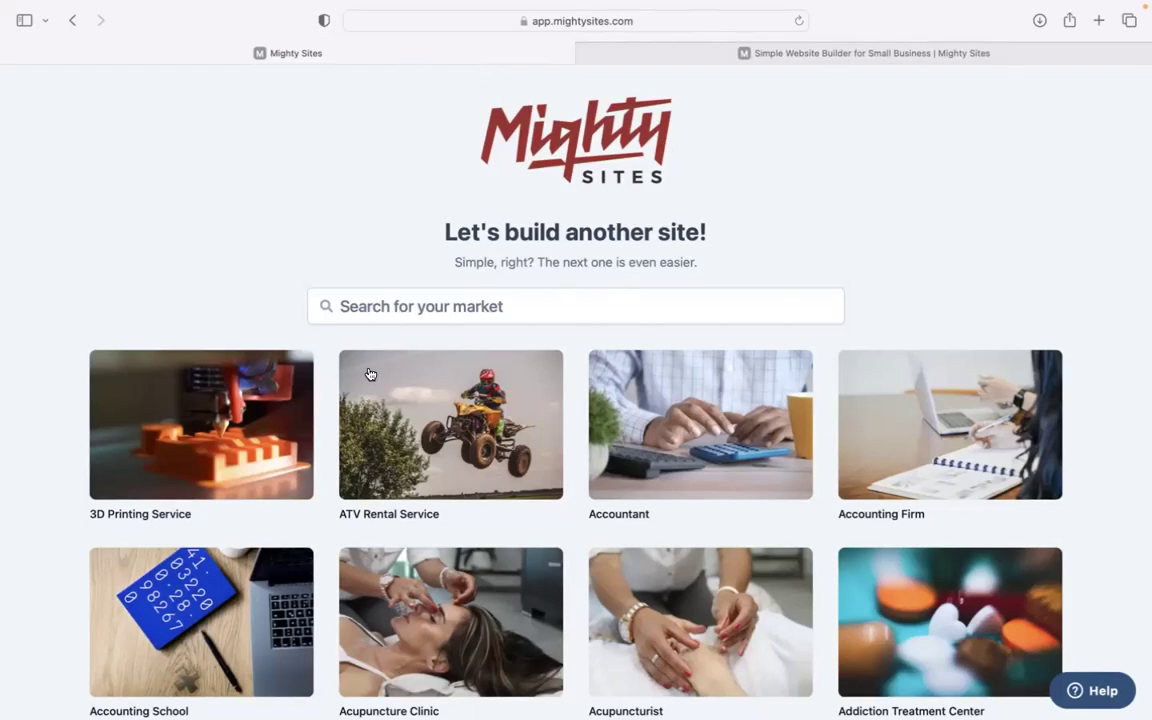
Step: Browse the market template grid, then search the markets for 'church'
scroll(369, 374, down, 15)
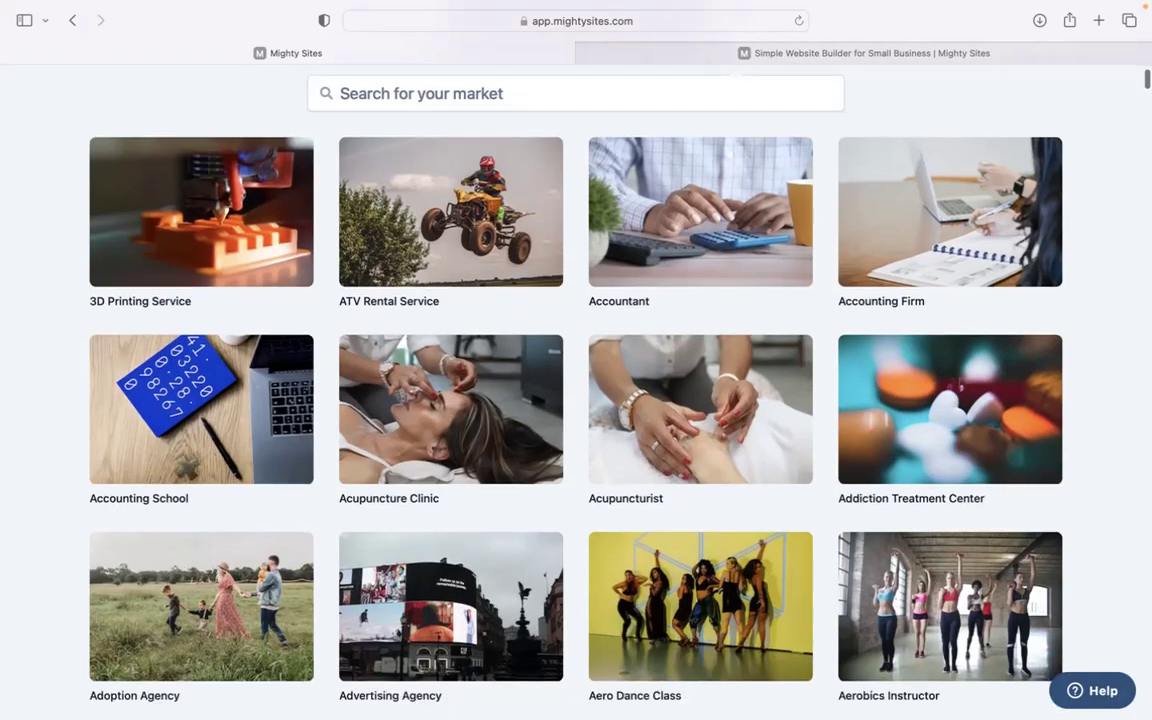
scroll(576, 390, down, 12)
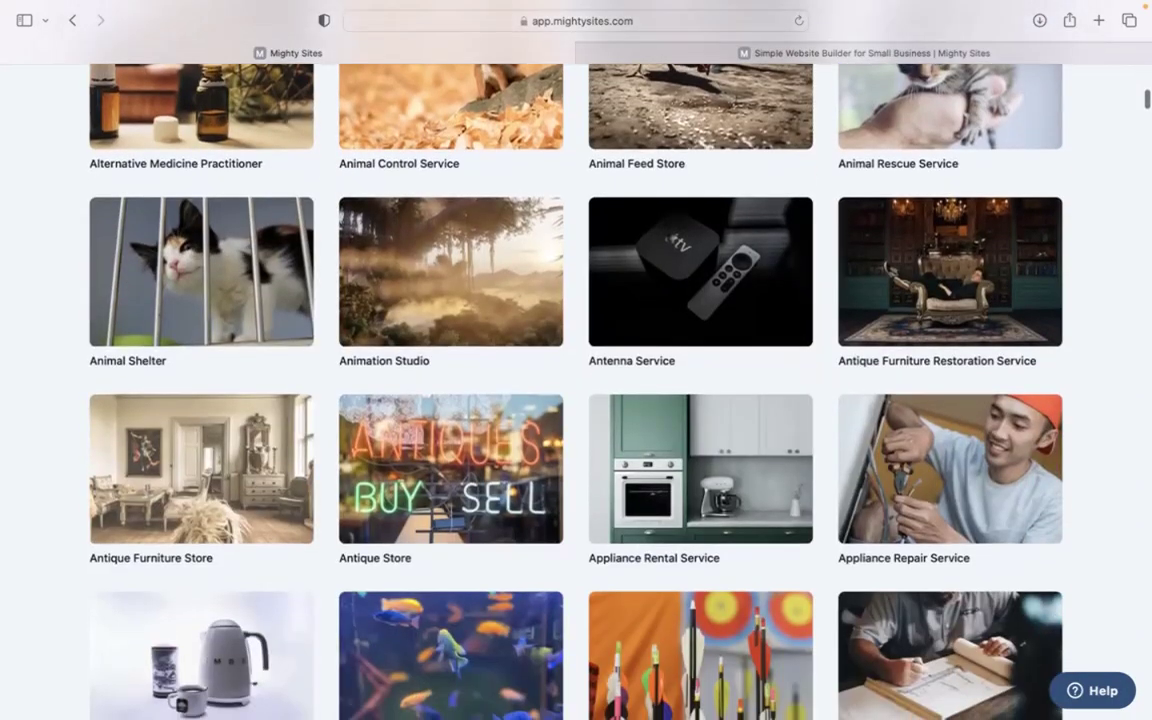
scroll(576, 390, down, 3)
scroll(576, 390, up, 5)
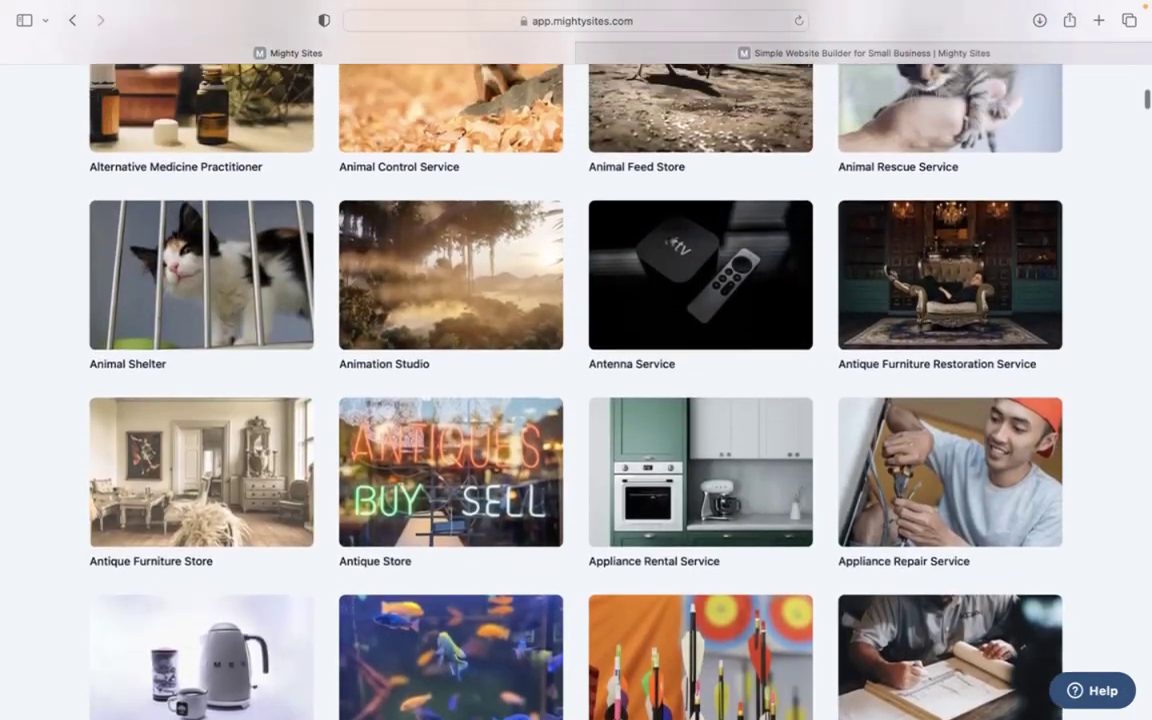
scroll(576, 390, up, 20)
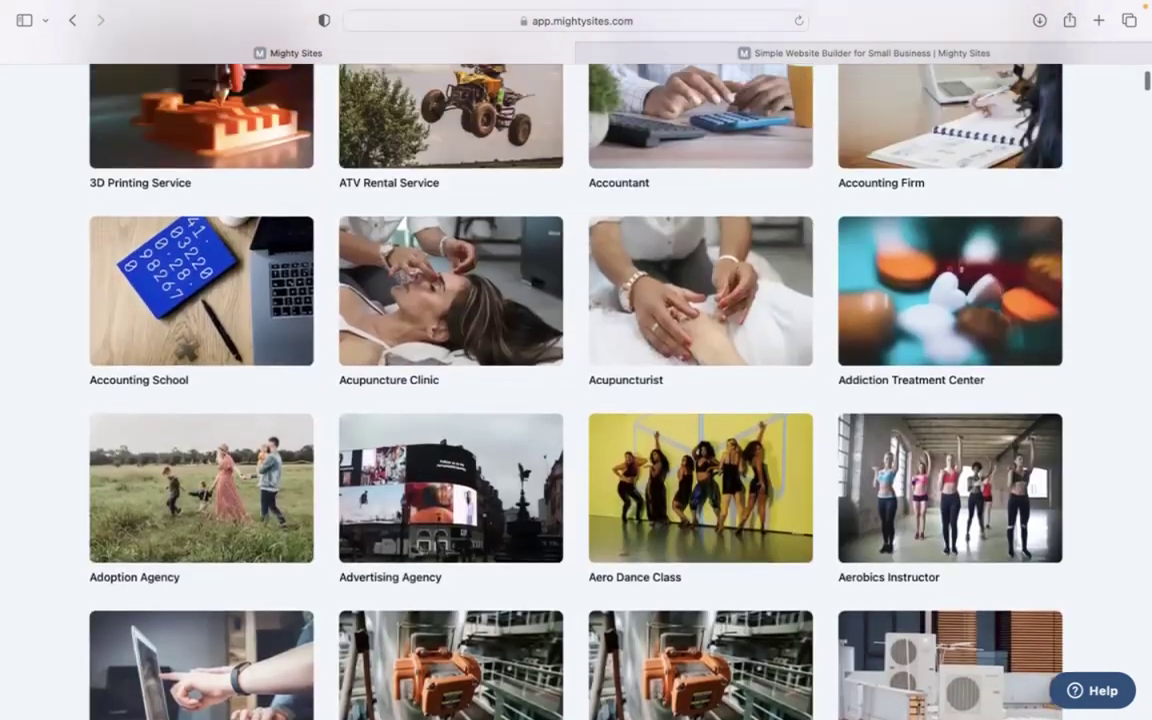
scroll(576, 390, up, 5)
click(566, 334)
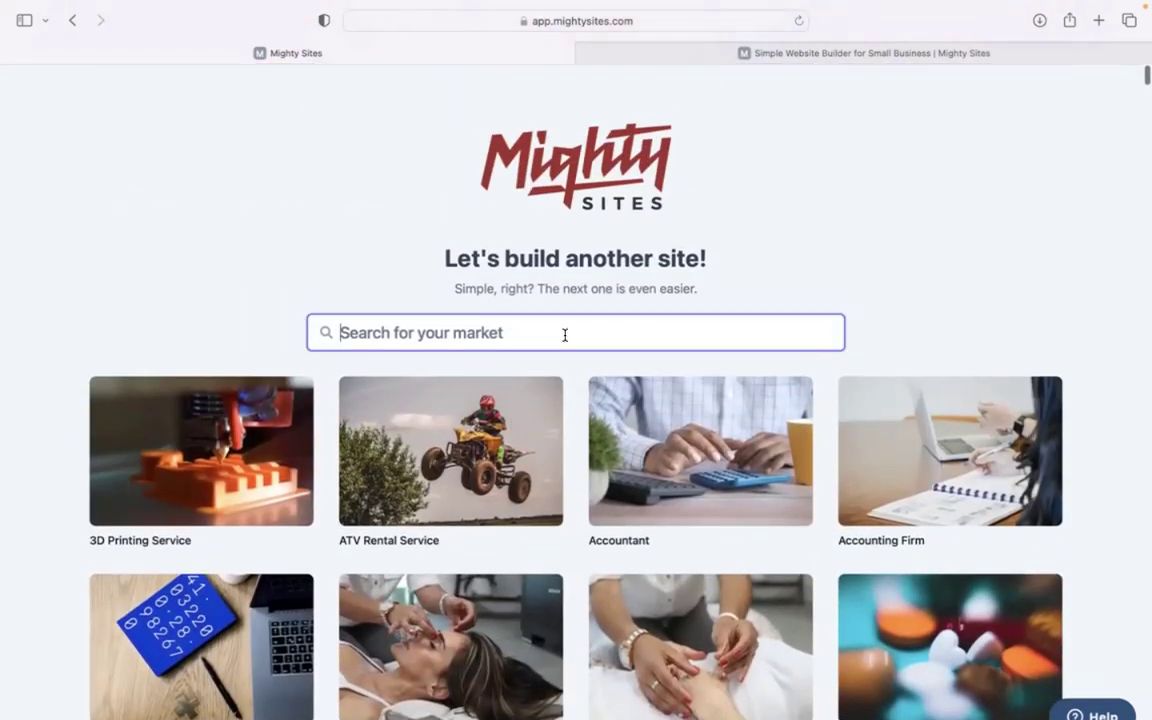
text(church)
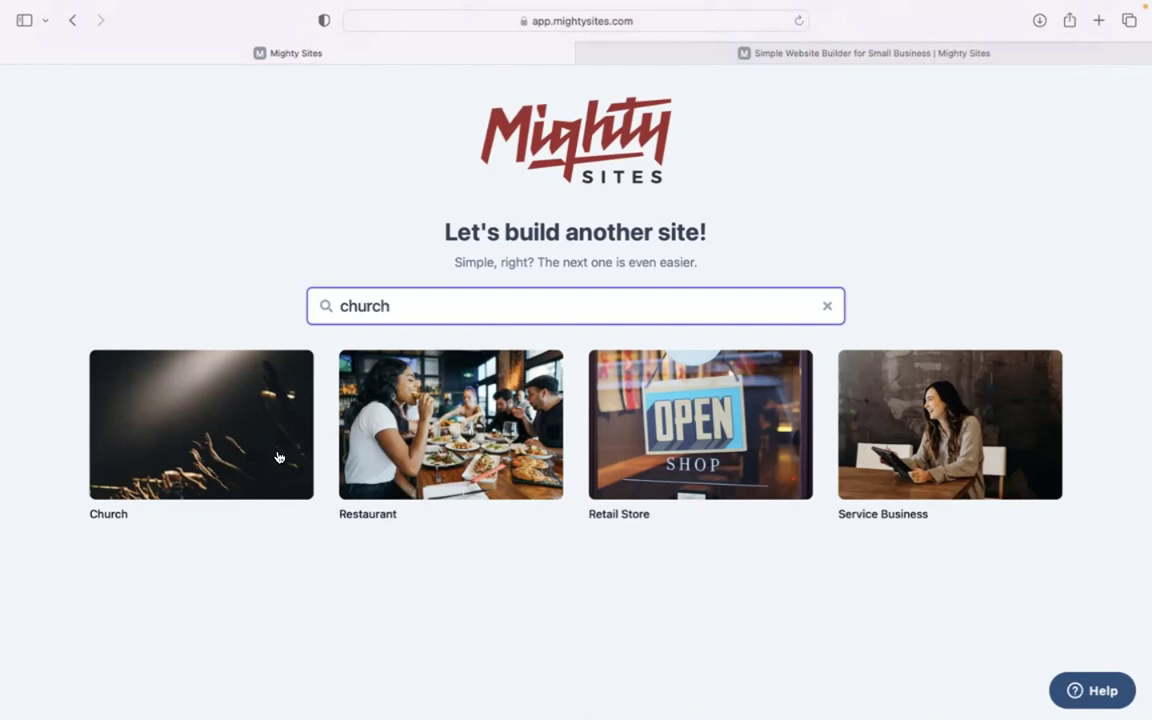
Step: Choose the Church template and enter 'Hope Eternal Church' as the company name
click(227, 428)
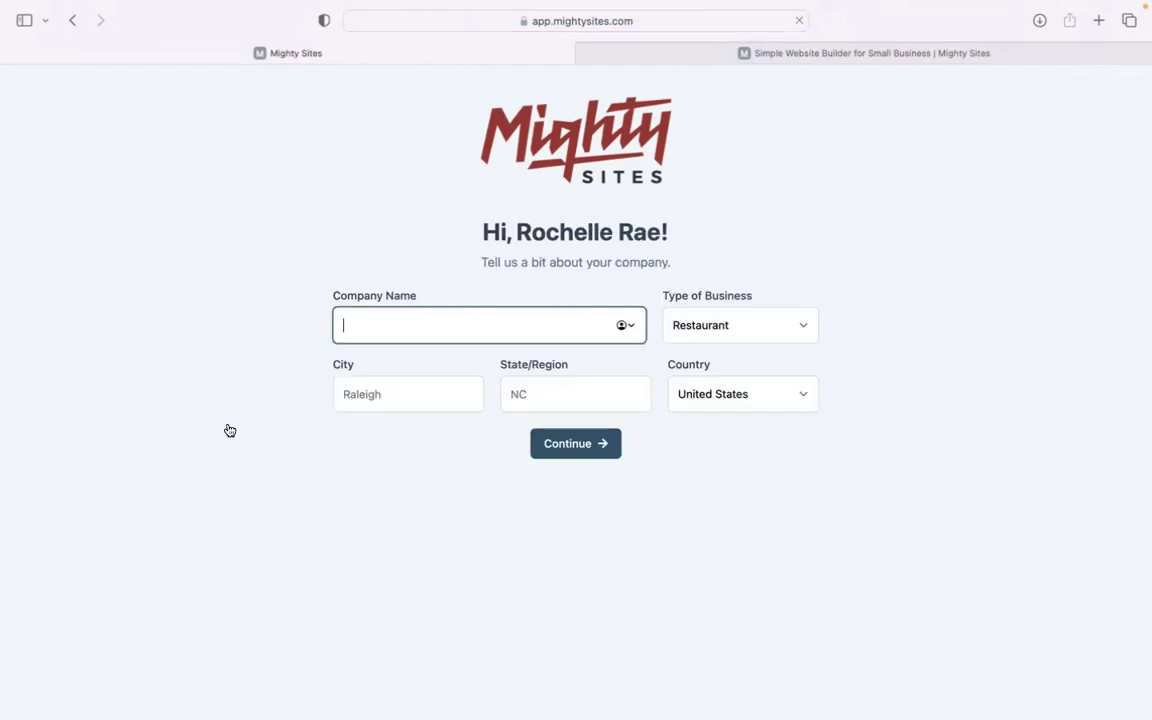
text(Hopppe et)
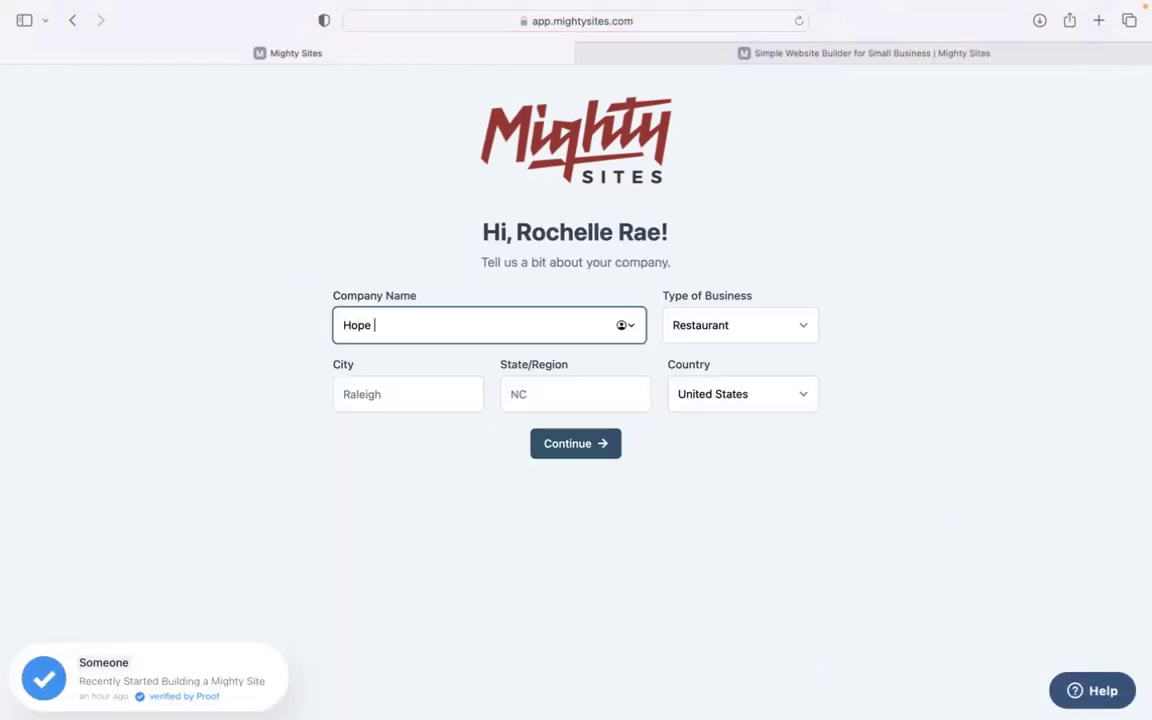
key(BackSpace)
key(BackSpace)
text(Etern)
text(al Church)
Step: Set city Denver, state Colorado and business type Service, then continue to build the site
click(393, 393)
text(Denver)
click(524, 380)
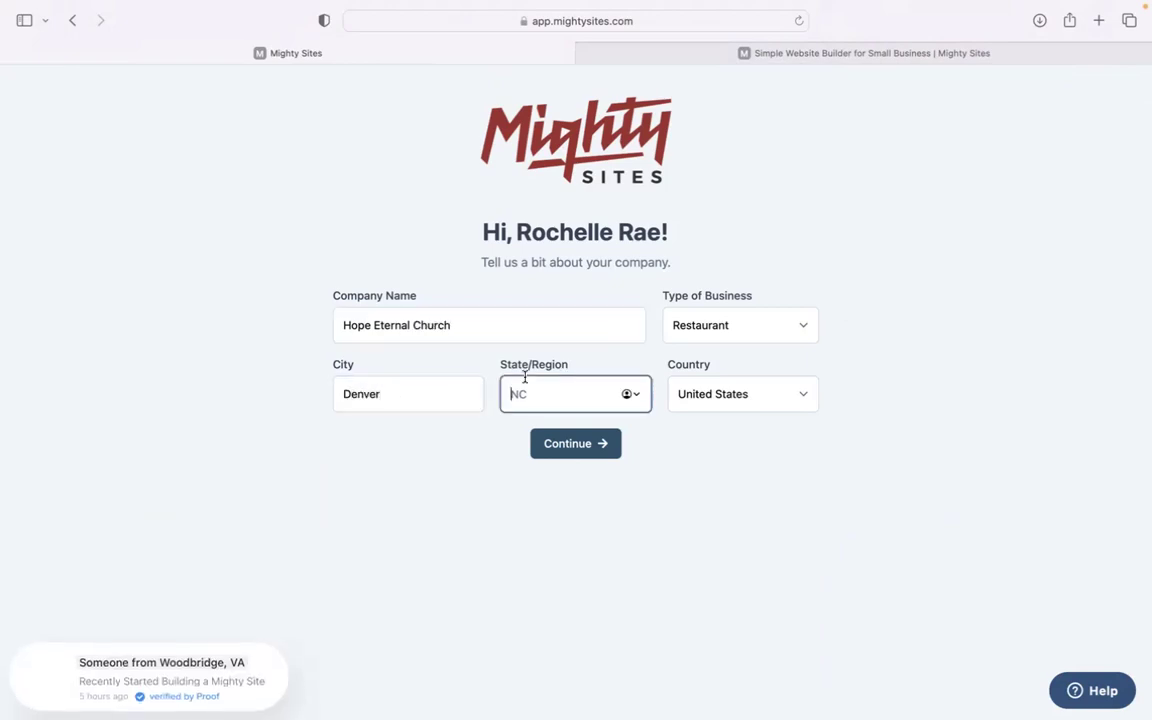
text(Colorado)
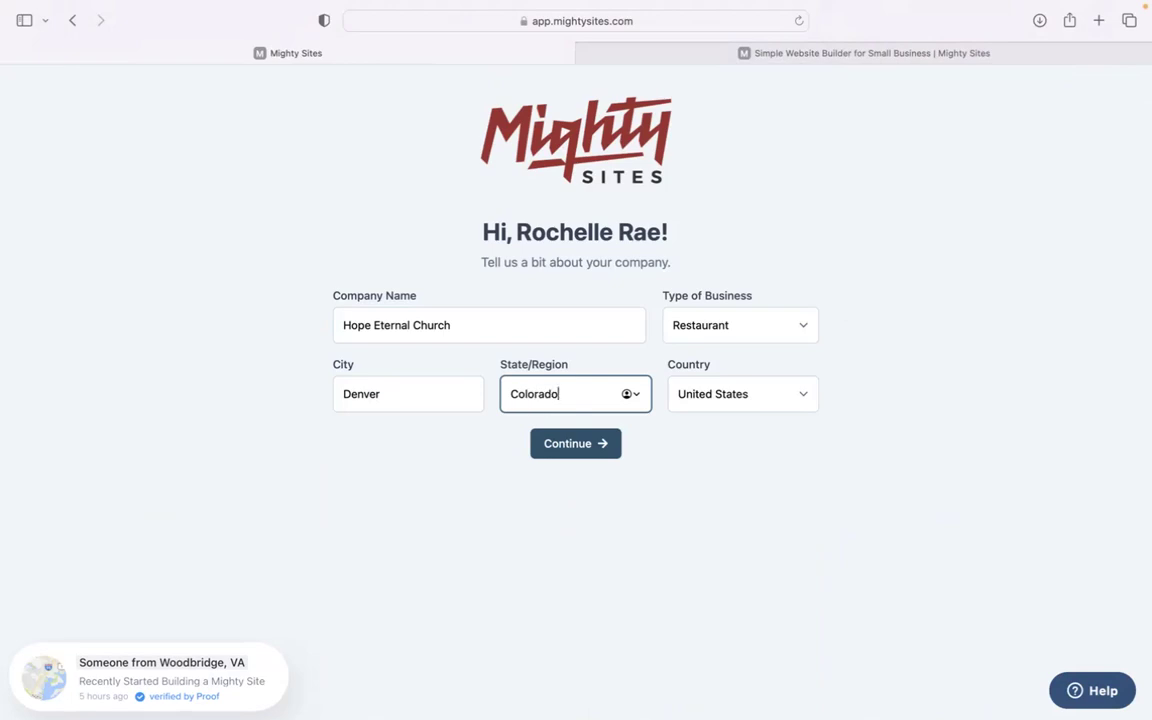
click(715, 317)
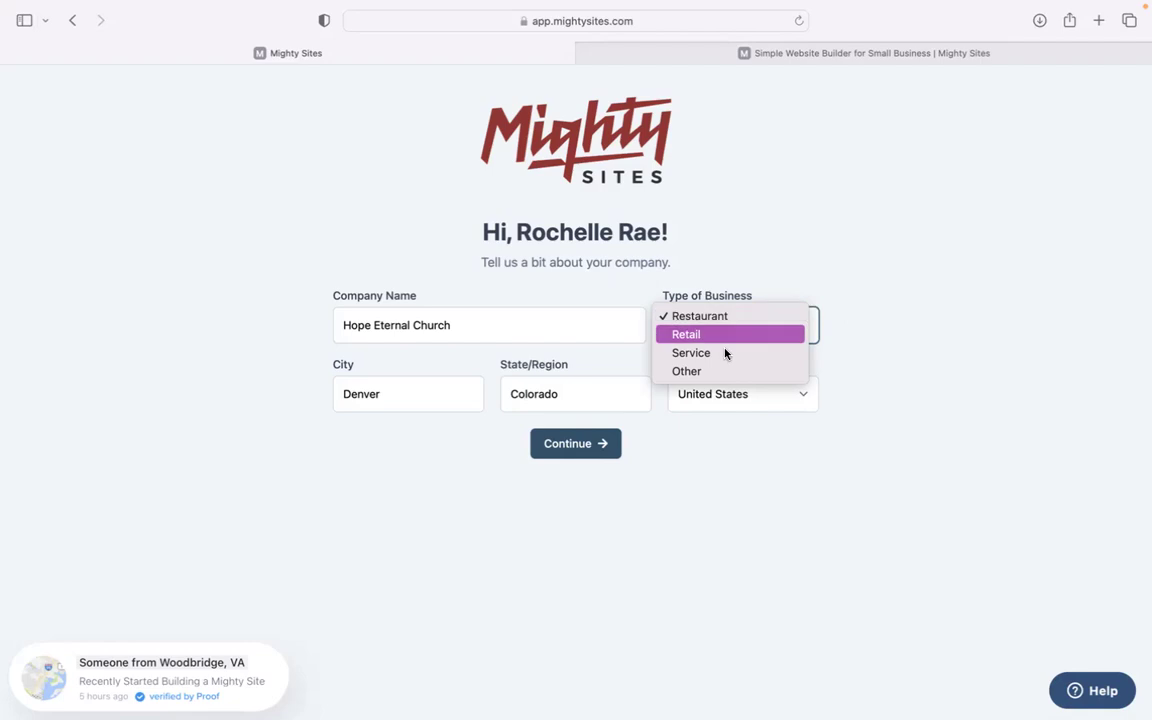
click(729, 354)
click(589, 441)
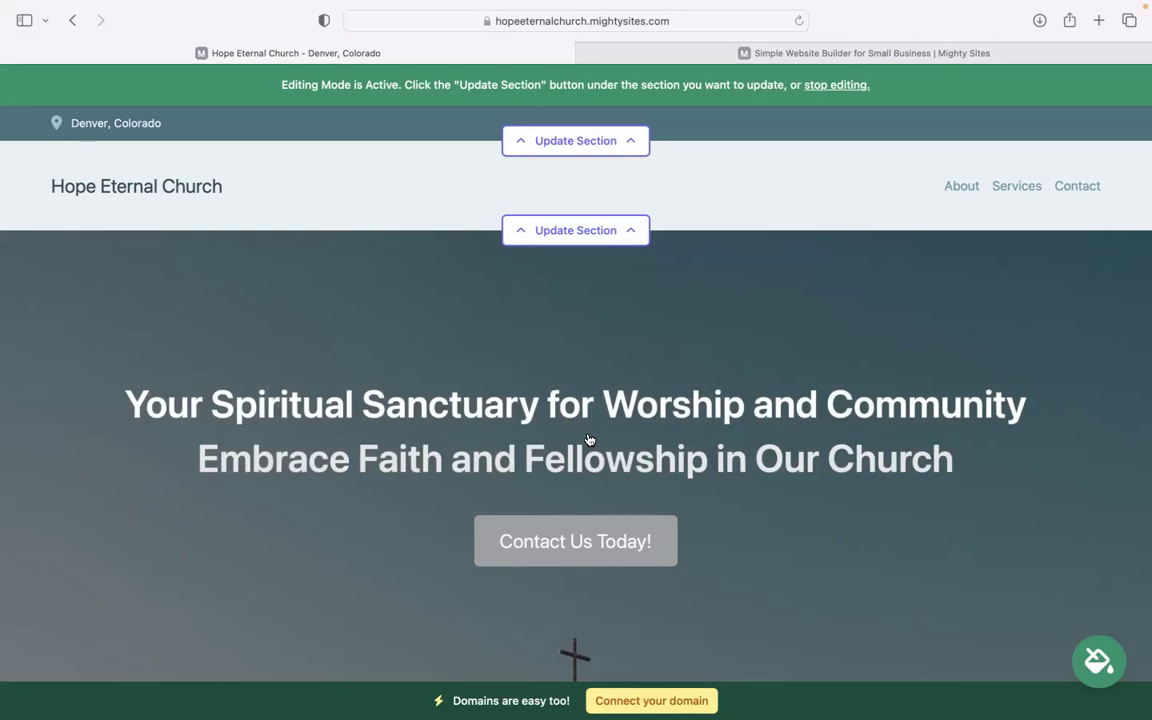
Step: Scroll the generated Hope Eternal Church site, briefly selecting the welcome paragraph, down to About Us
scroll(589, 440, down, 8)
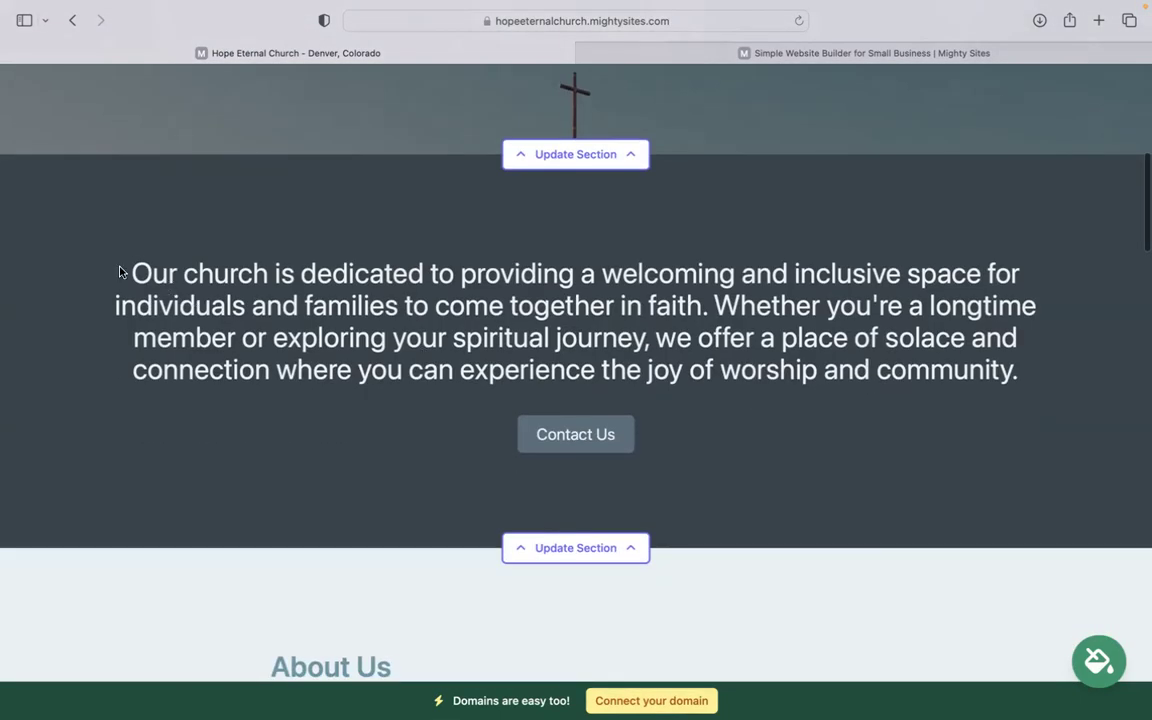
drag(119, 272, 1022, 380)
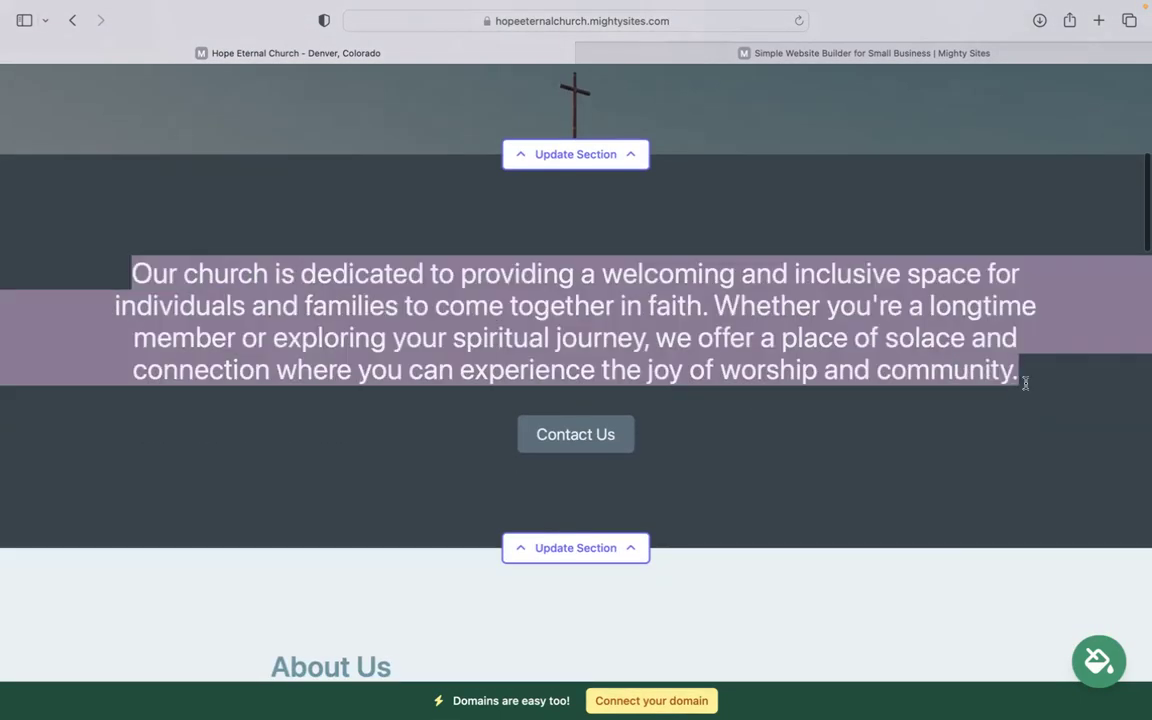
click(657, 242)
scroll(657, 242, up, 3)
scroll(576, 360, up, 3)
scroll(576, 360, down, 10)
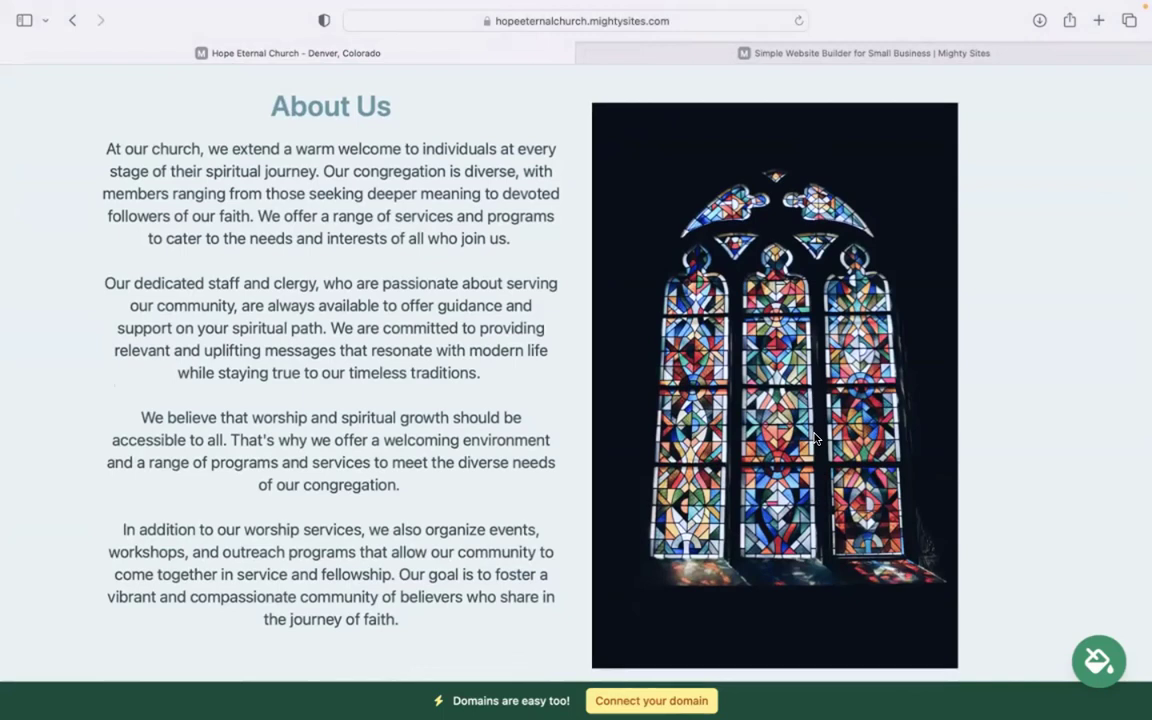
scroll(816, 438, down, 10)
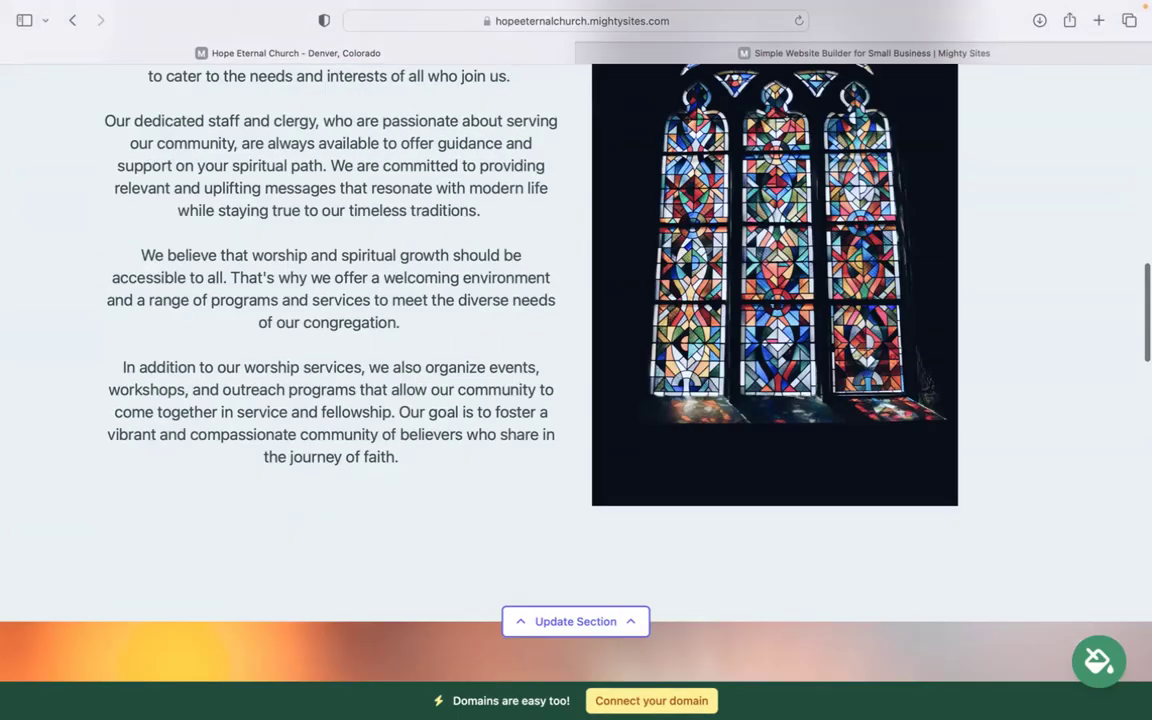
scroll(576, 400, down, 5)
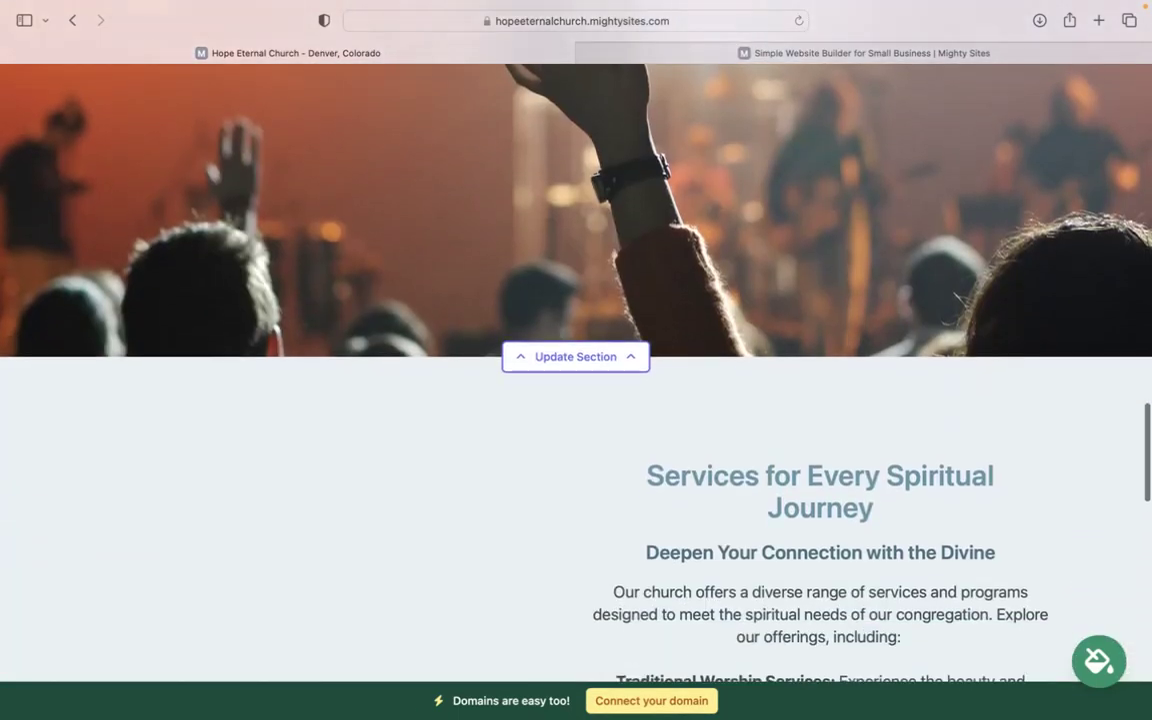
scroll(576, 400, down, 3)
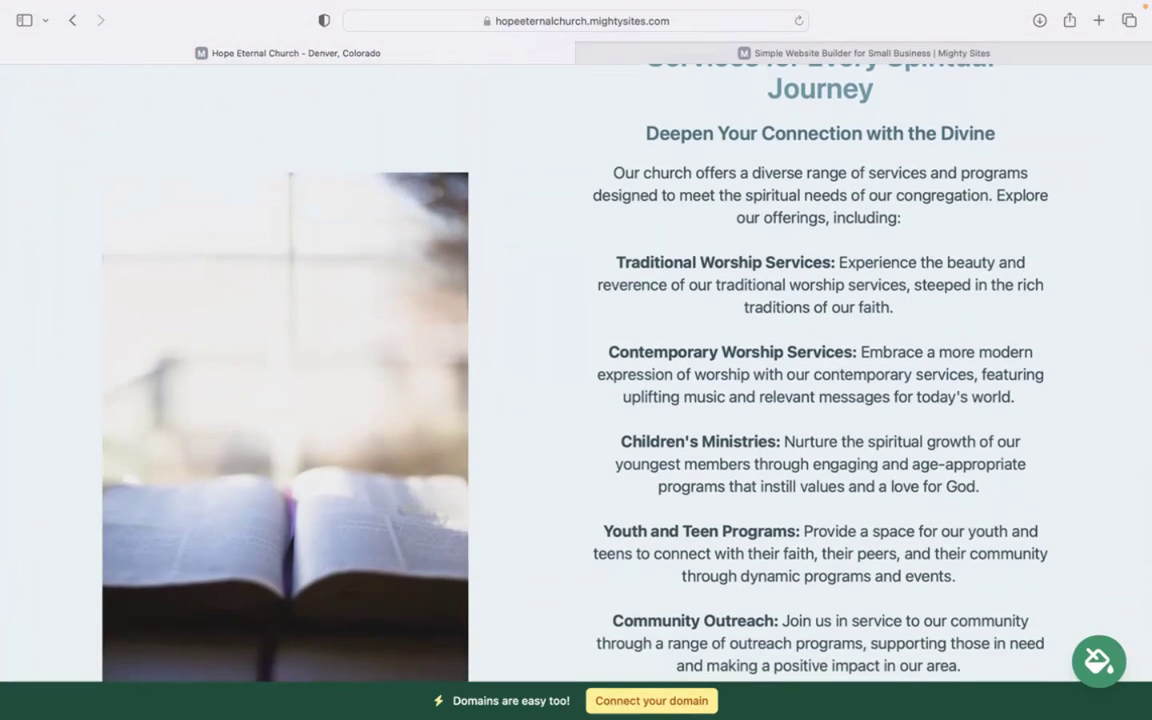
scroll(576, 400, down, 2)
scroll(576, 400, up, 1)
scroll(593, 89, down, 1)
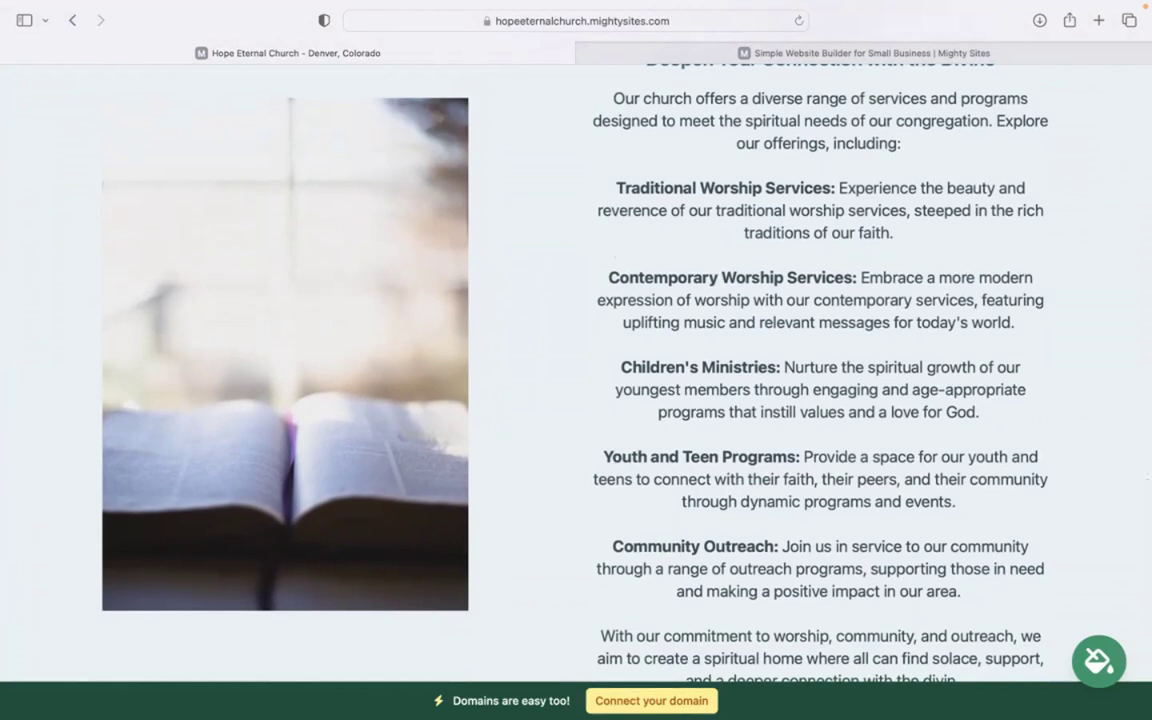
scroll(576, 400, down, 3)
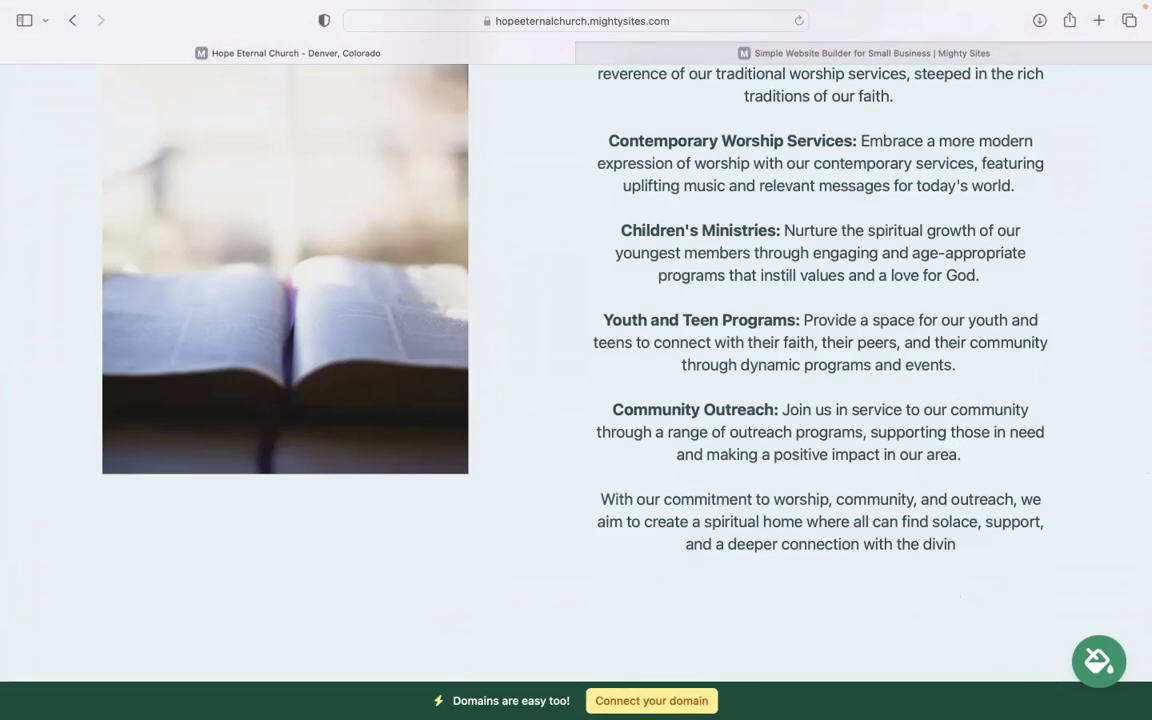
scroll(576, 400, up, 7)
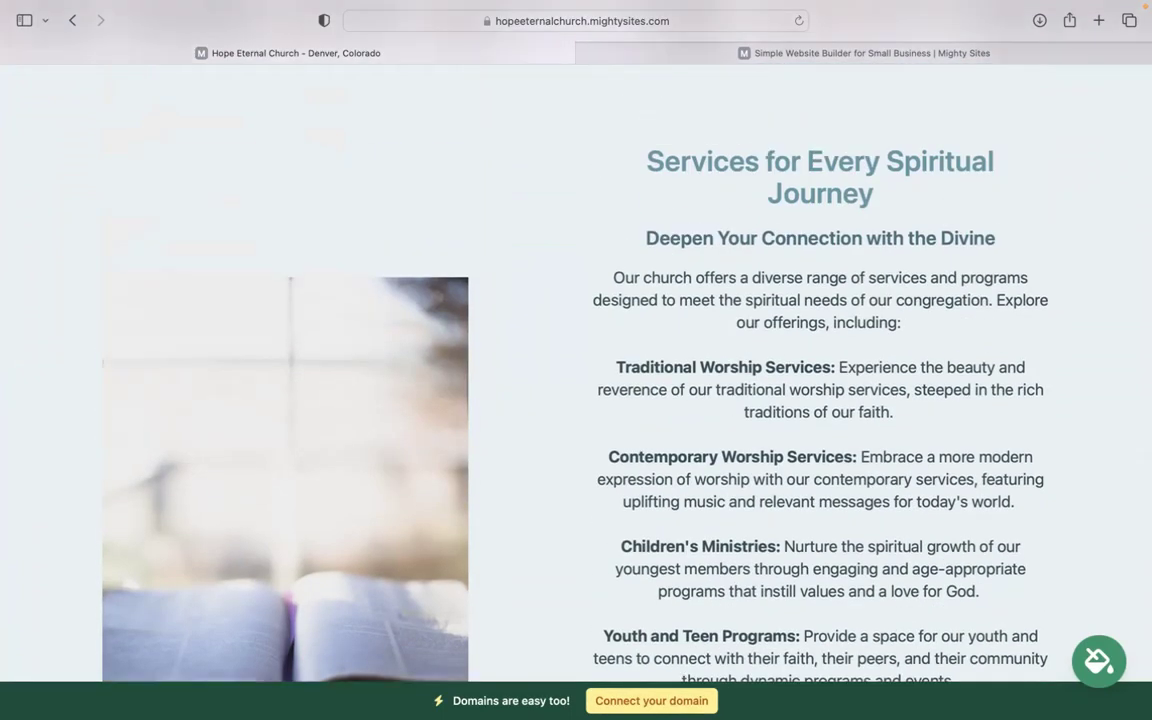
scroll(576, 400, up, 10)
scroll(576, 400, up, 16)
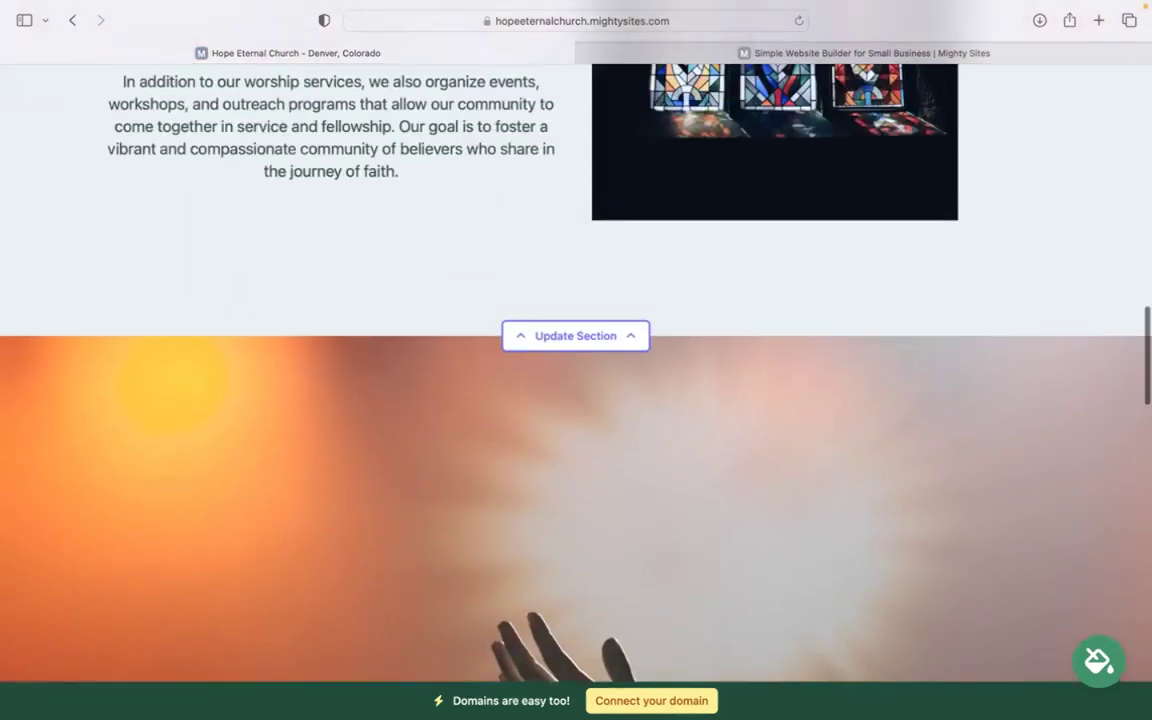
scroll(576, 400, up, 7)
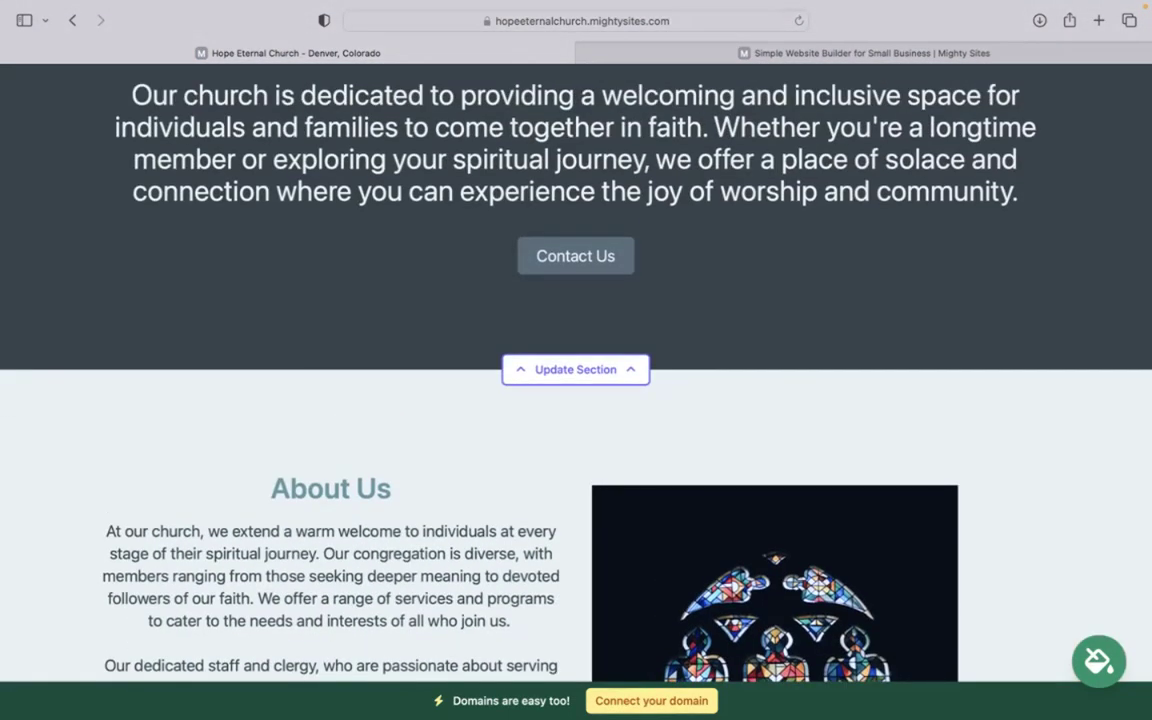
scroll(576, 400, up, 15)
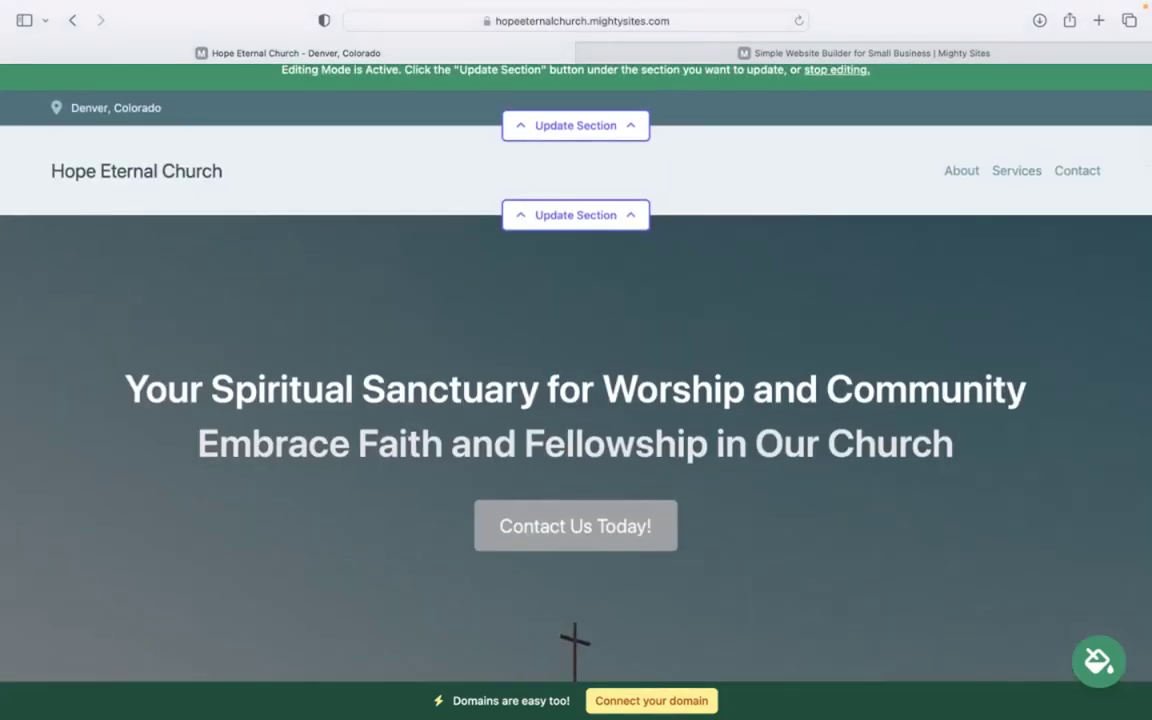
scroll(576, 400, up, 1)
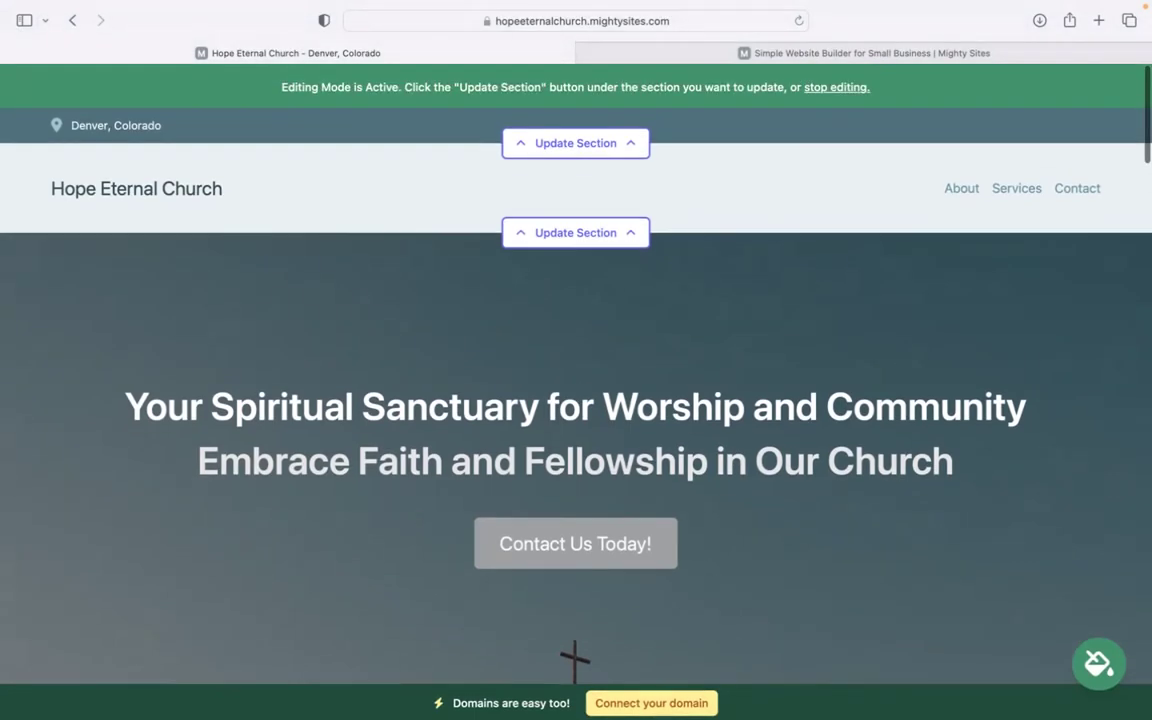
Step: Enter the church's organization email in the location details and show it on the site
click(558, 152)
click(589, 280)
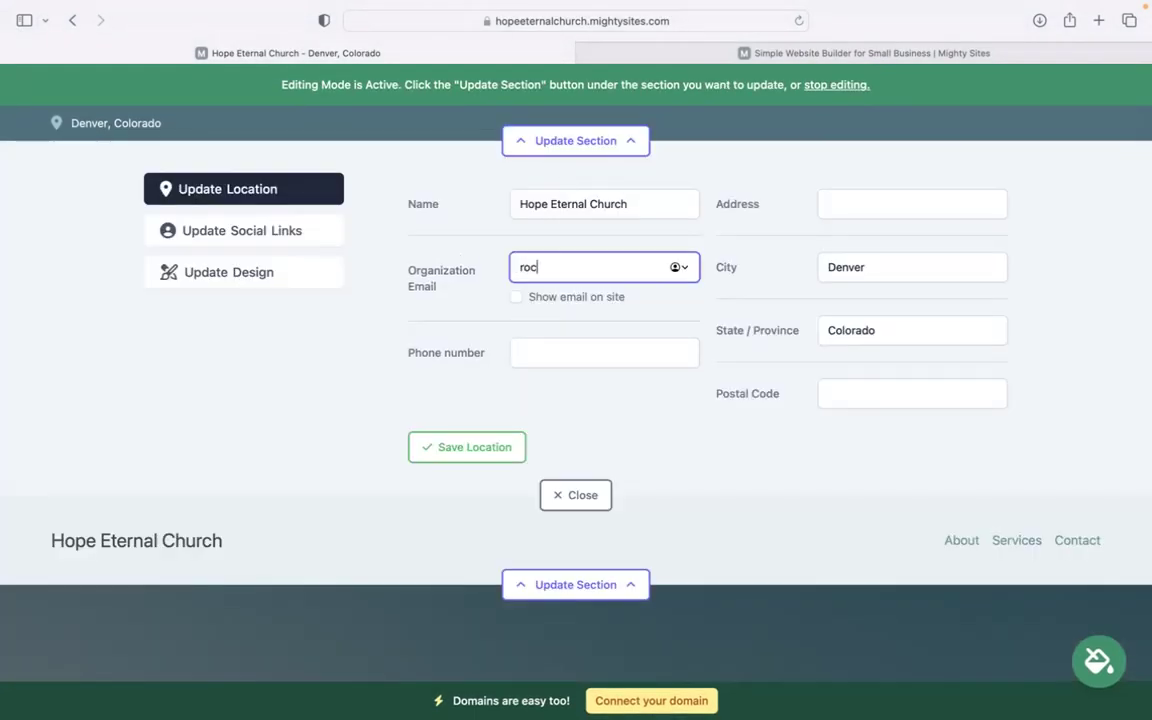
click(518, 302)
click(517, 298)
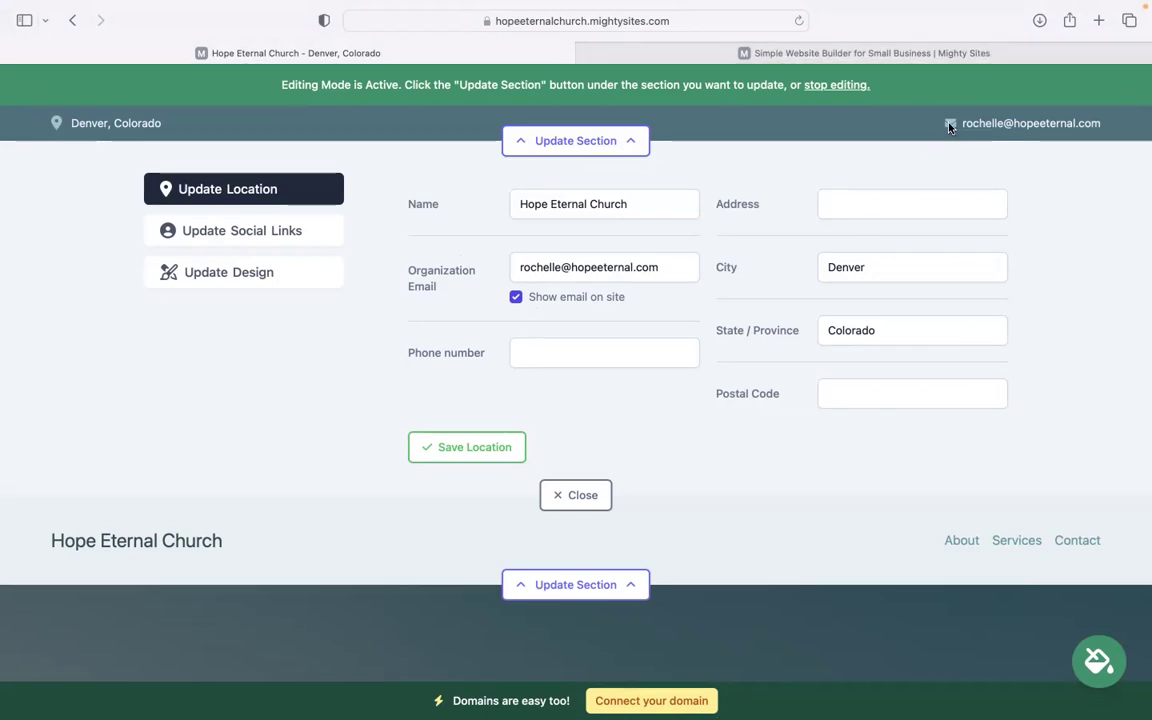
Step: Fill in the church's phone number, street address and postal code, and save the location
click(524, 352)
text(5740494)
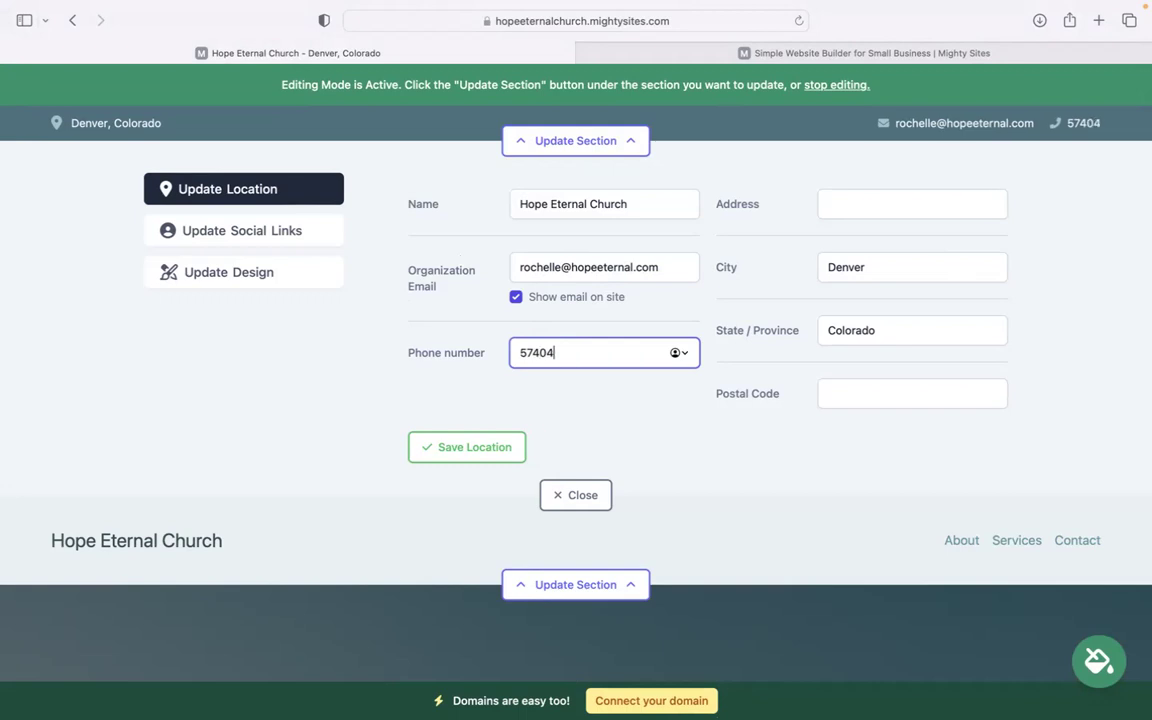
key(BackSpace)
key(BackSpace)
key(BackSpace)
key(BackSpace)
text(-49494)
click(890, 195)
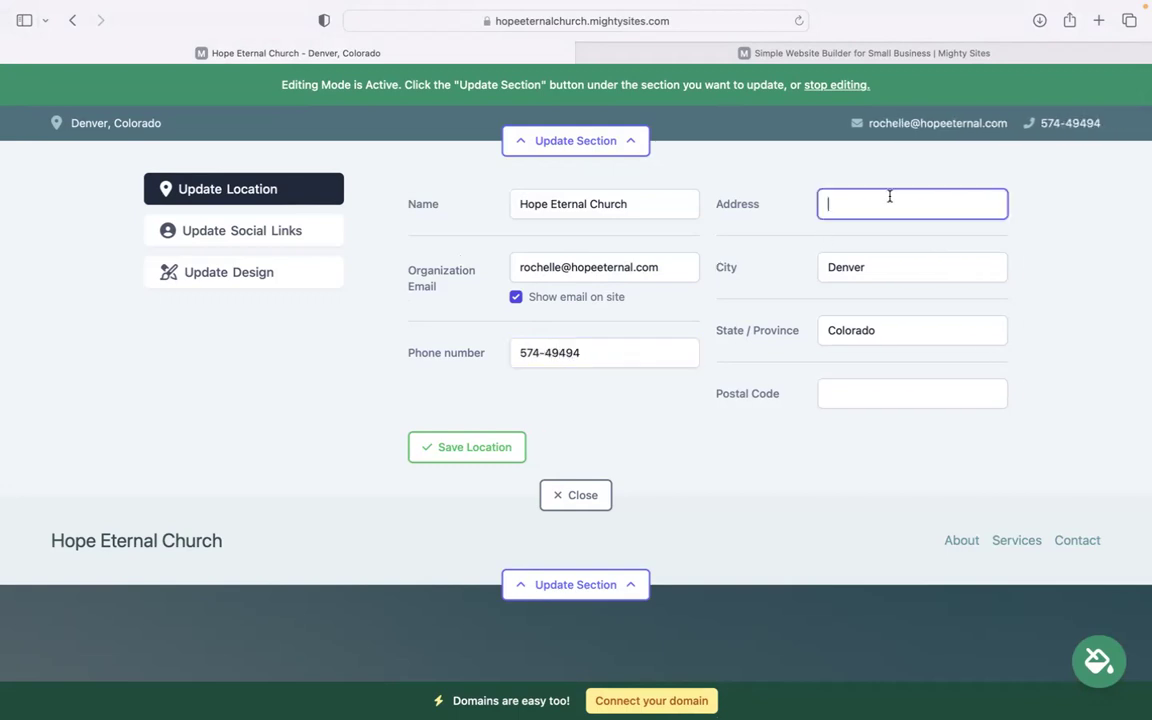
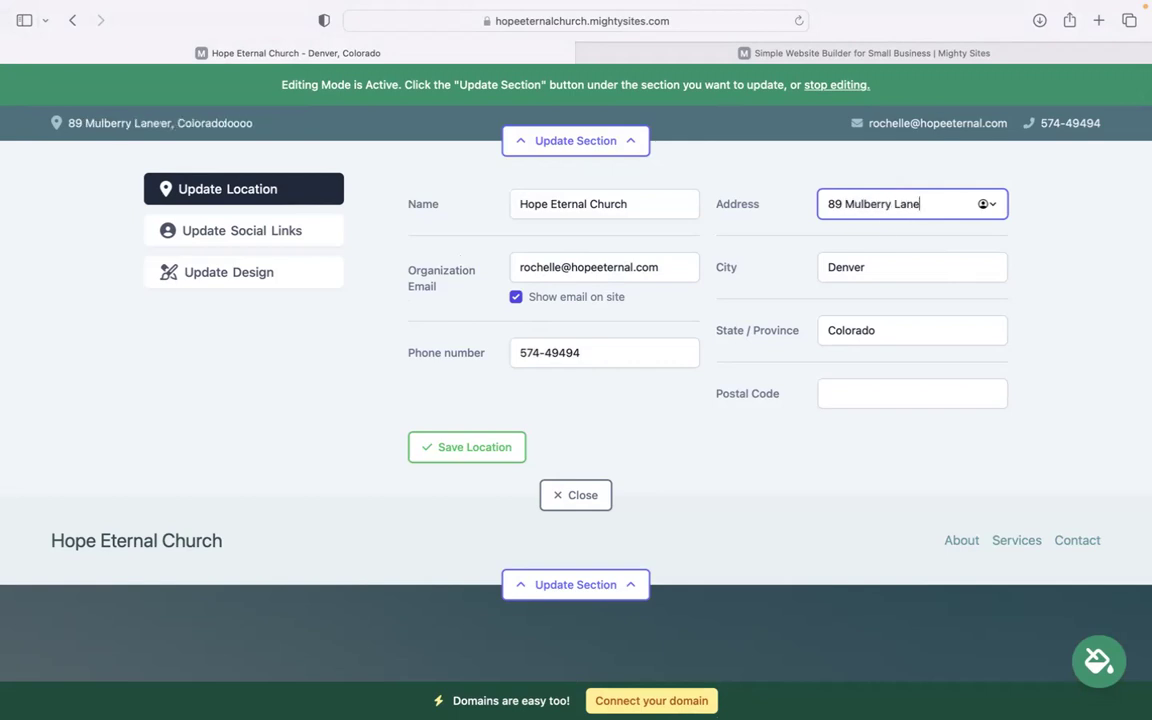
click(862, 396)
text(49483)
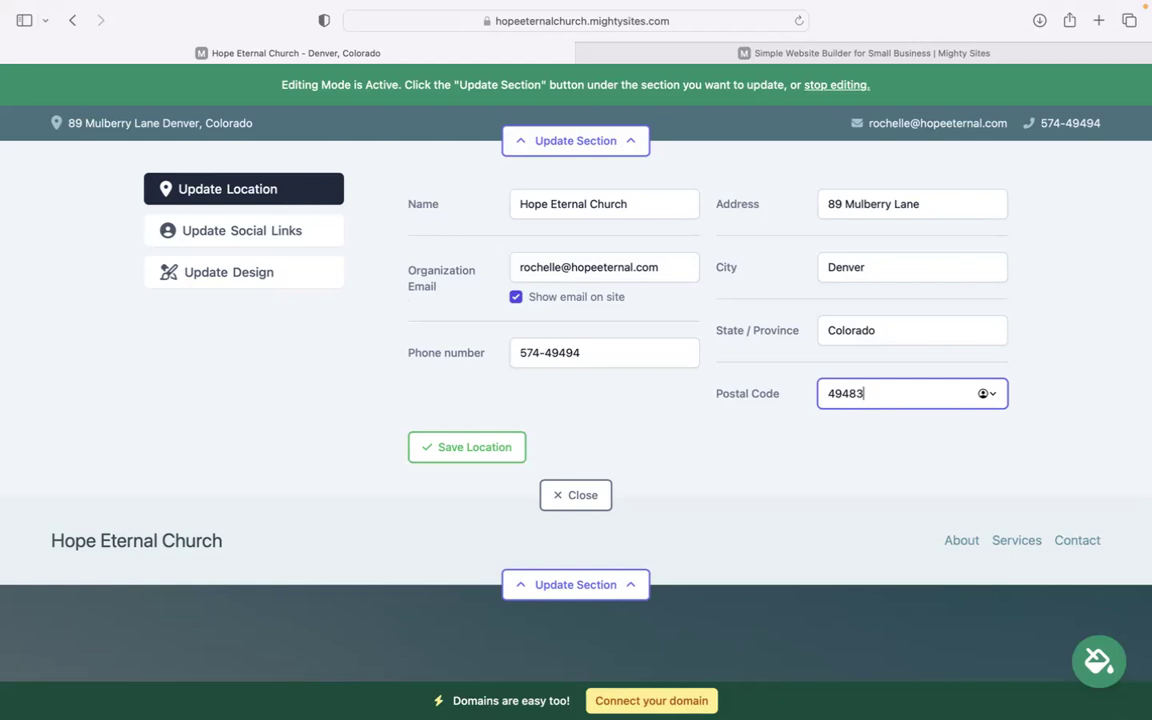
click(505, 449)
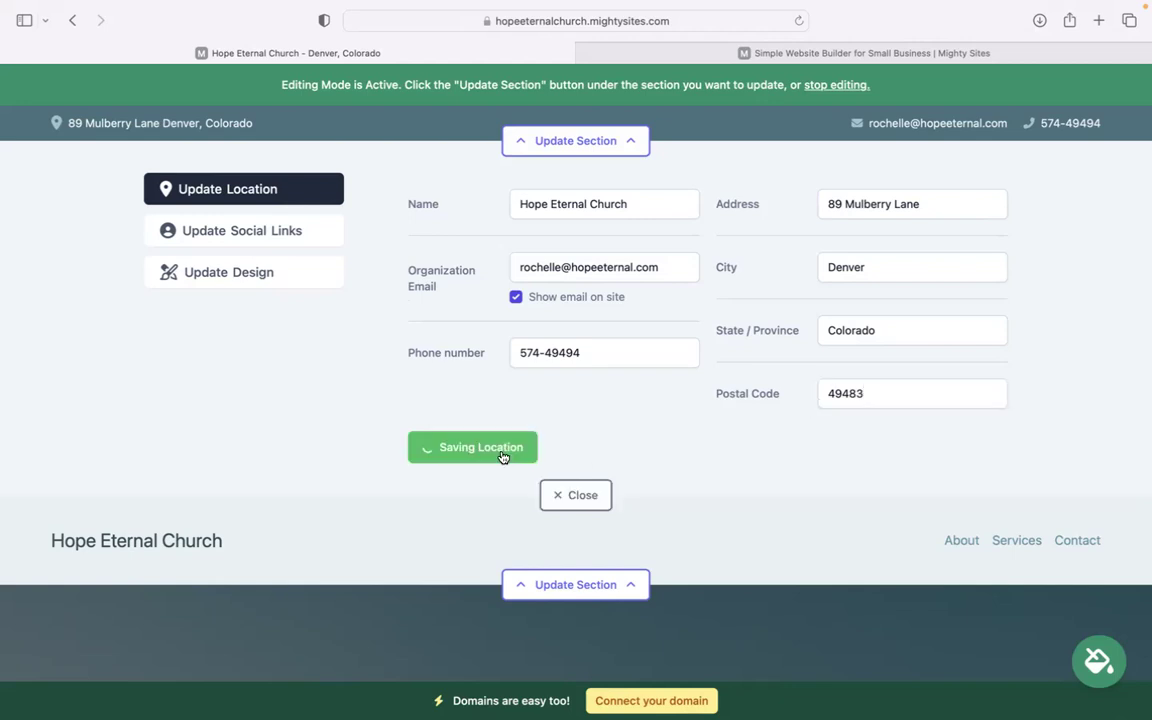
Step: Add an Instagram social link 'mighty sites' and save the social links
click(320, 240)
click(519, 214)
text(mighty sites)
click(497, 262)
click(483, 422)
Step: Upload the Mighty Sites logo PNG as the header logo and save it
click(575, 472)
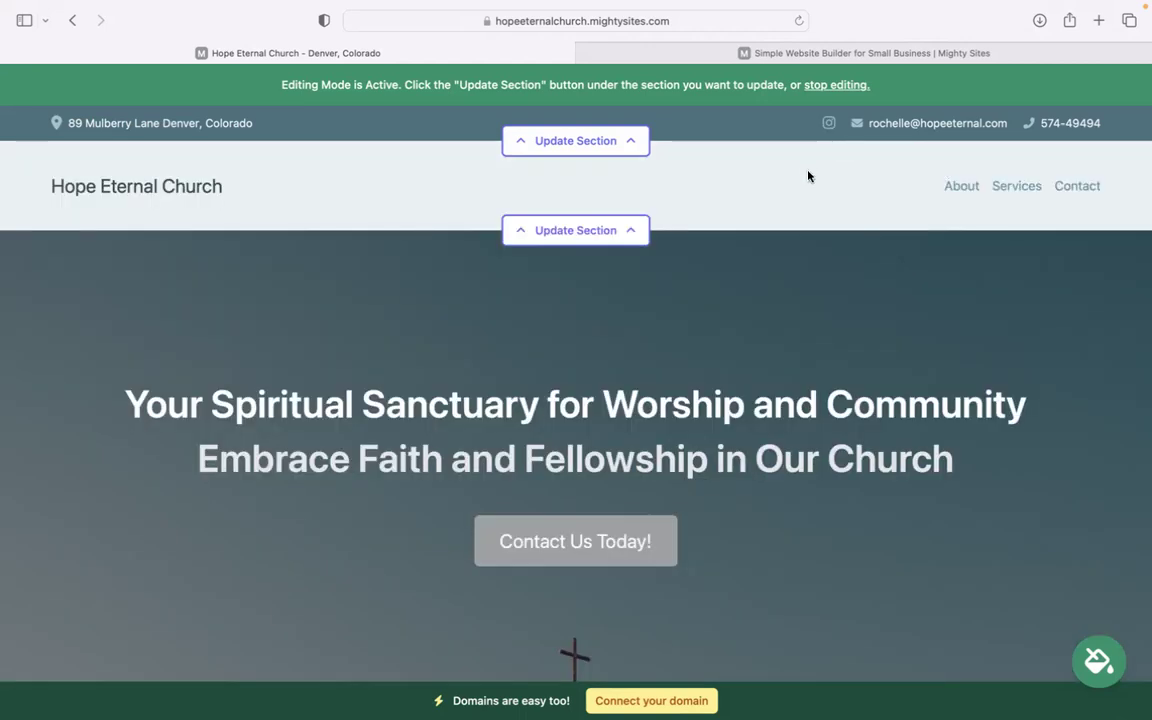
click(576, 230)
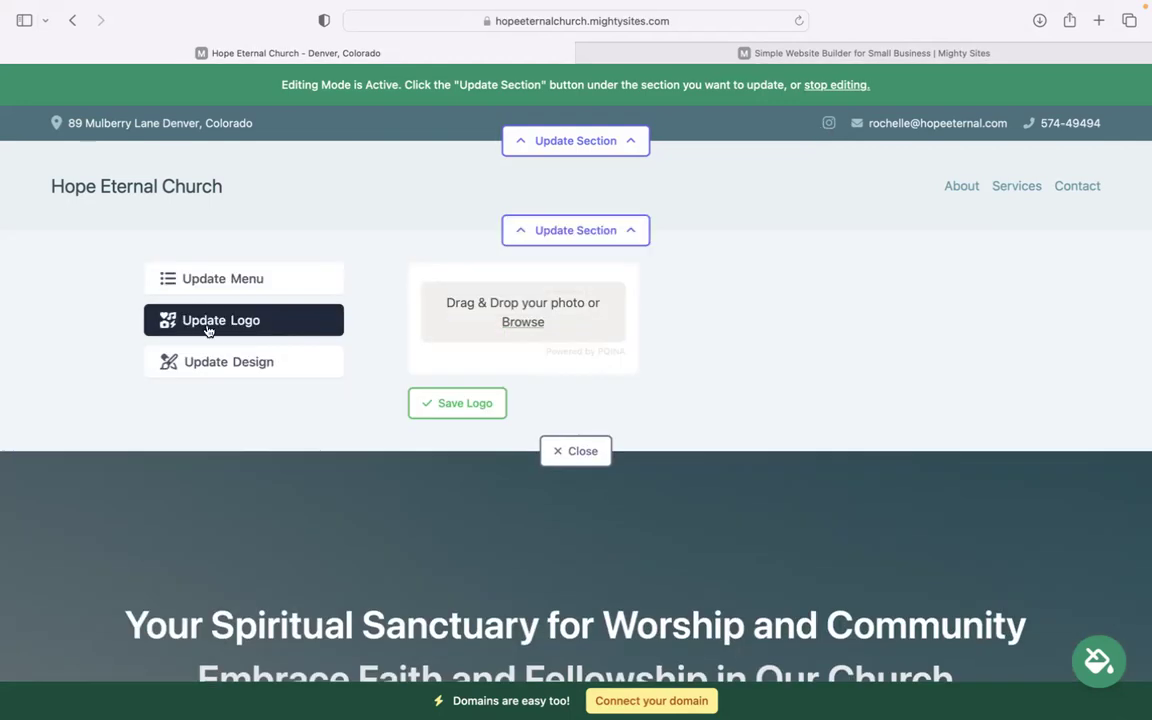
click(523, 322)
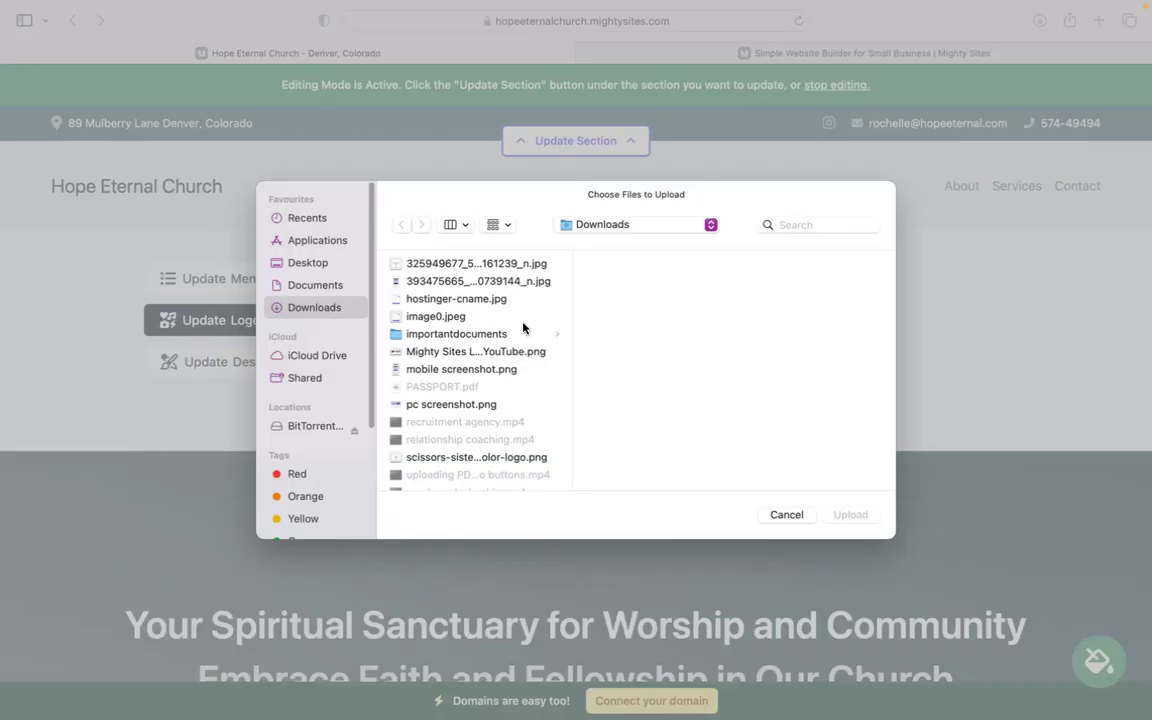
click(553, 355)
click(852, 516)
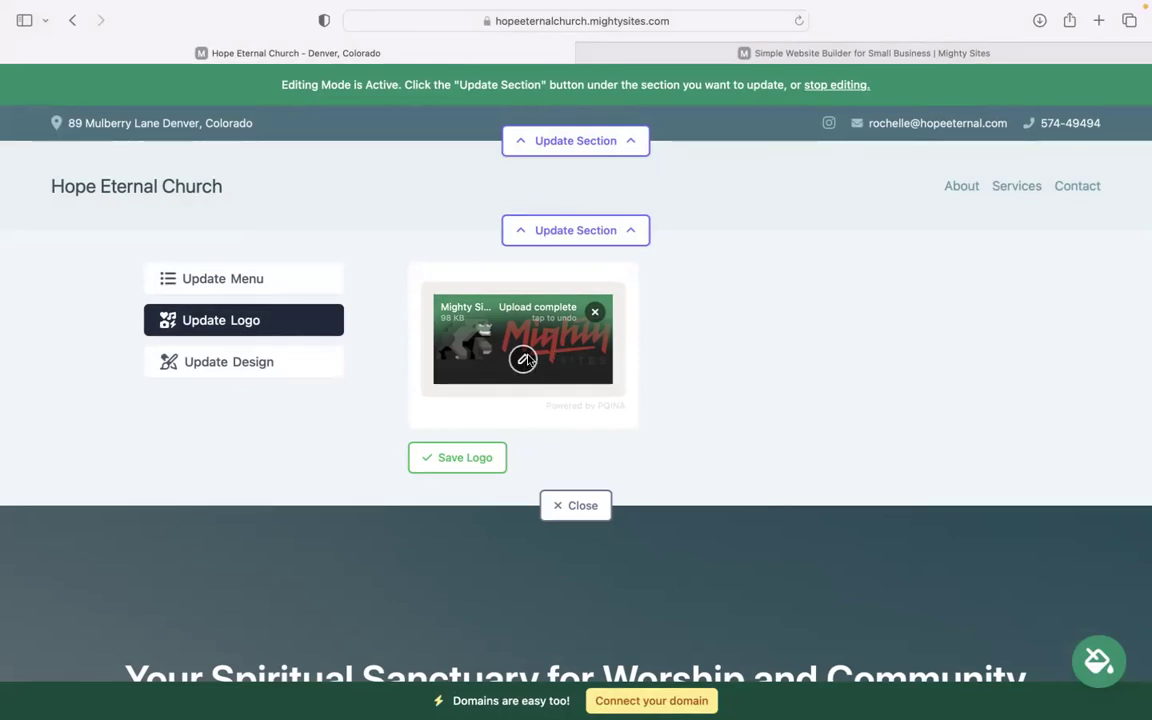
click(461, 448)
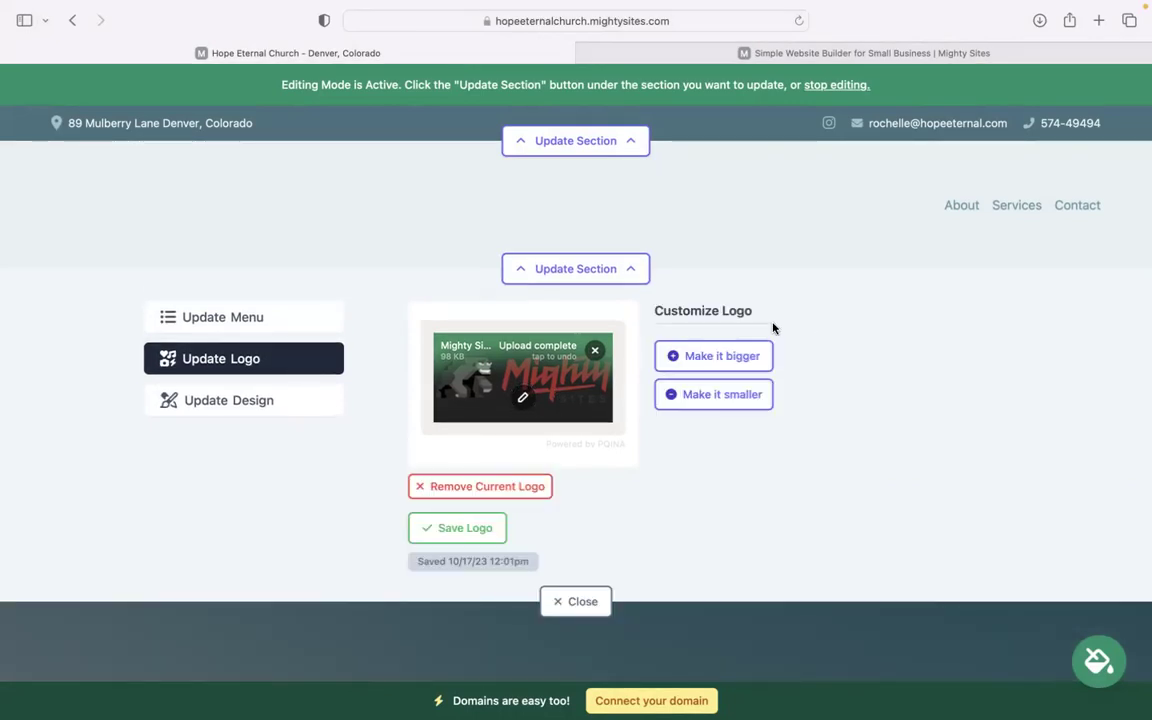
Step: Enlarge the header logo two steps and close the logo panel
click(727, 366)
click(728, 370)
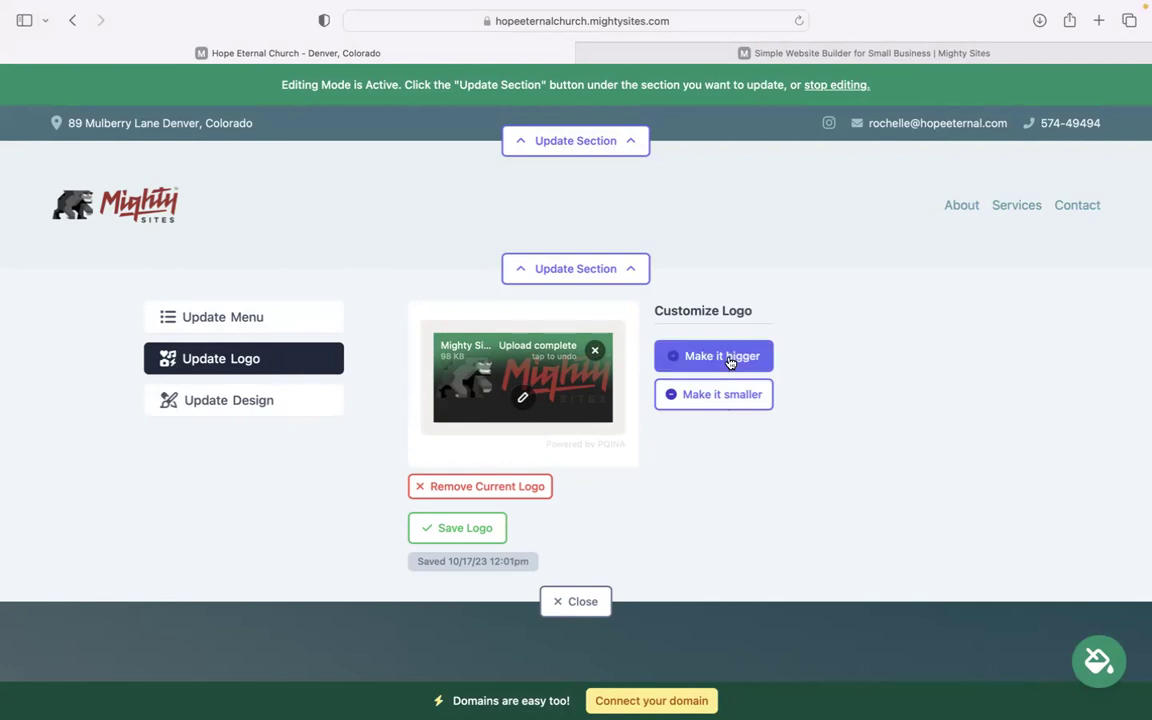
click(583, 601)
scroll(576, 360, down, 7)
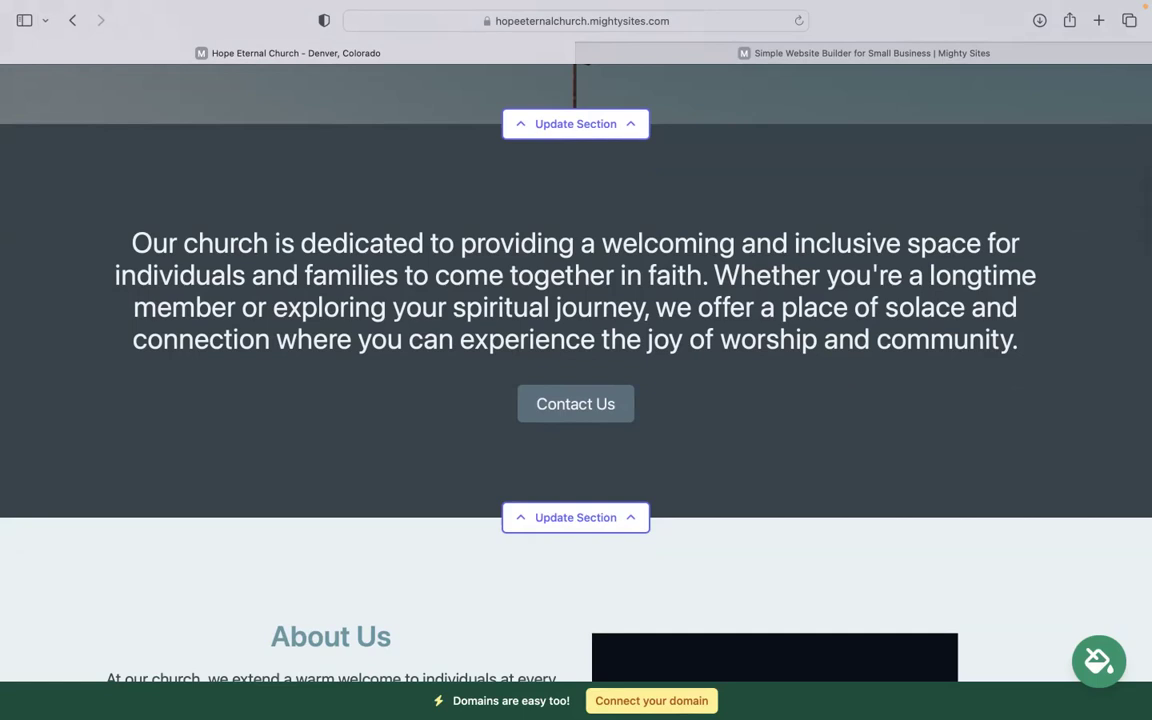
Step: Pick the cream and olive swatch from the theme carousel and save it
click(1102, 663)
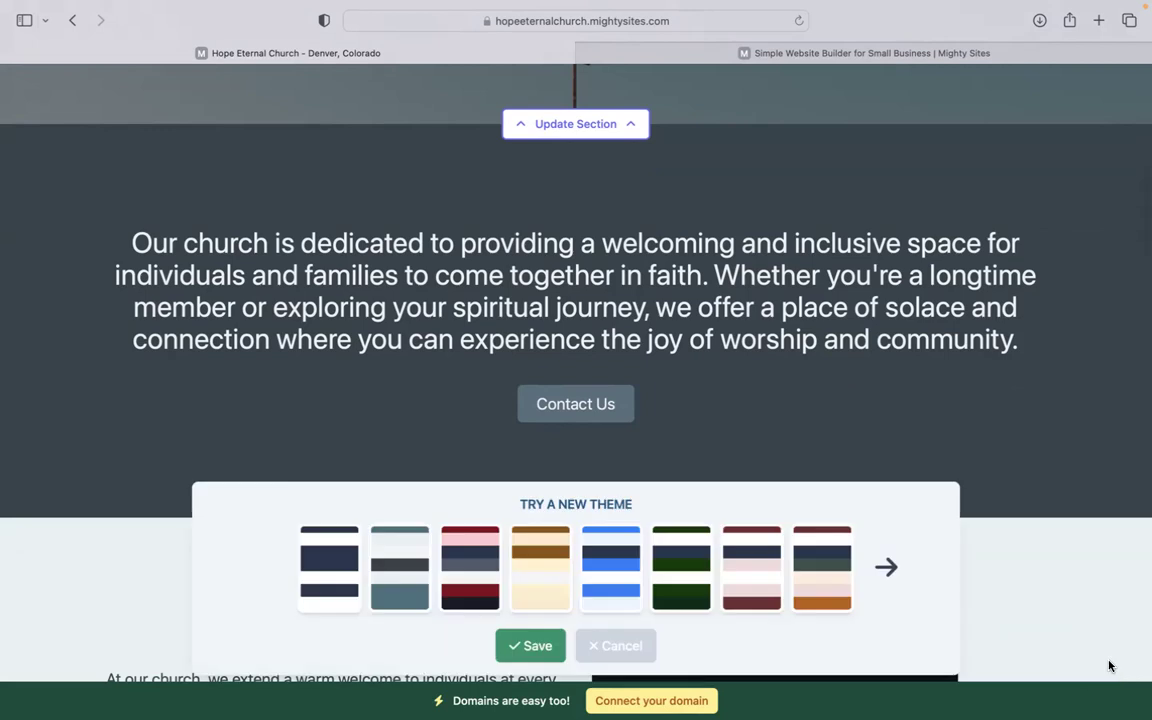
click(884, 568)
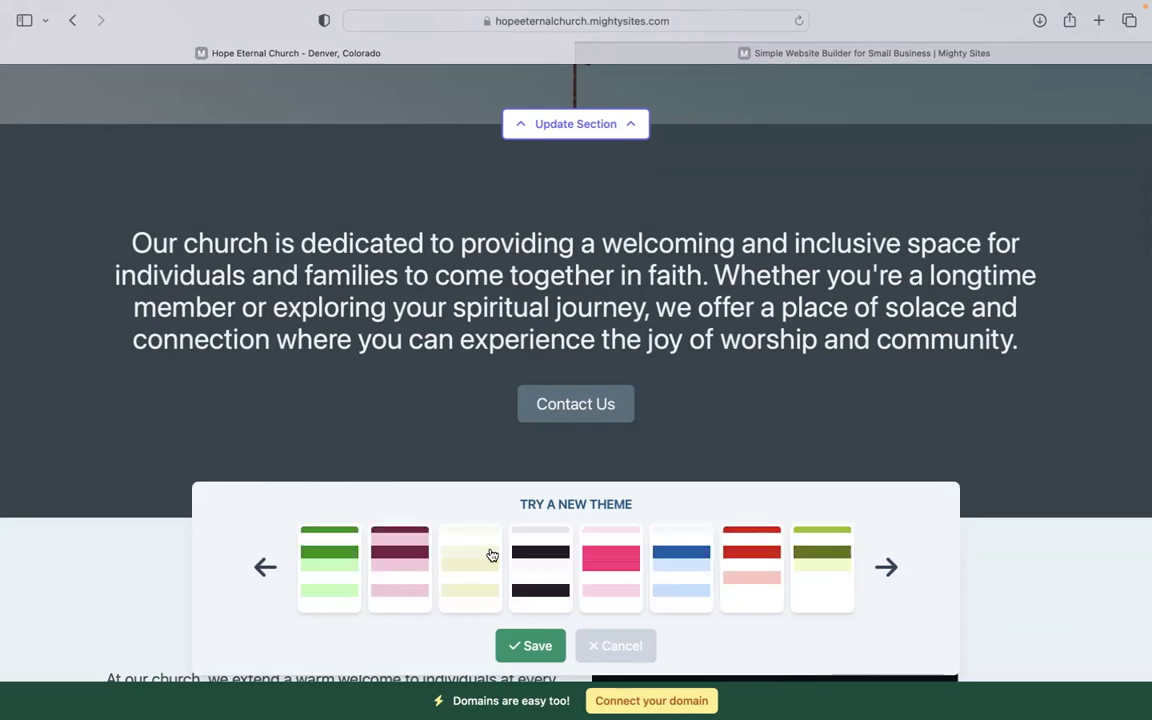
click(478, 566)
click(530, 646)
scroll(530, 640, up, 4)
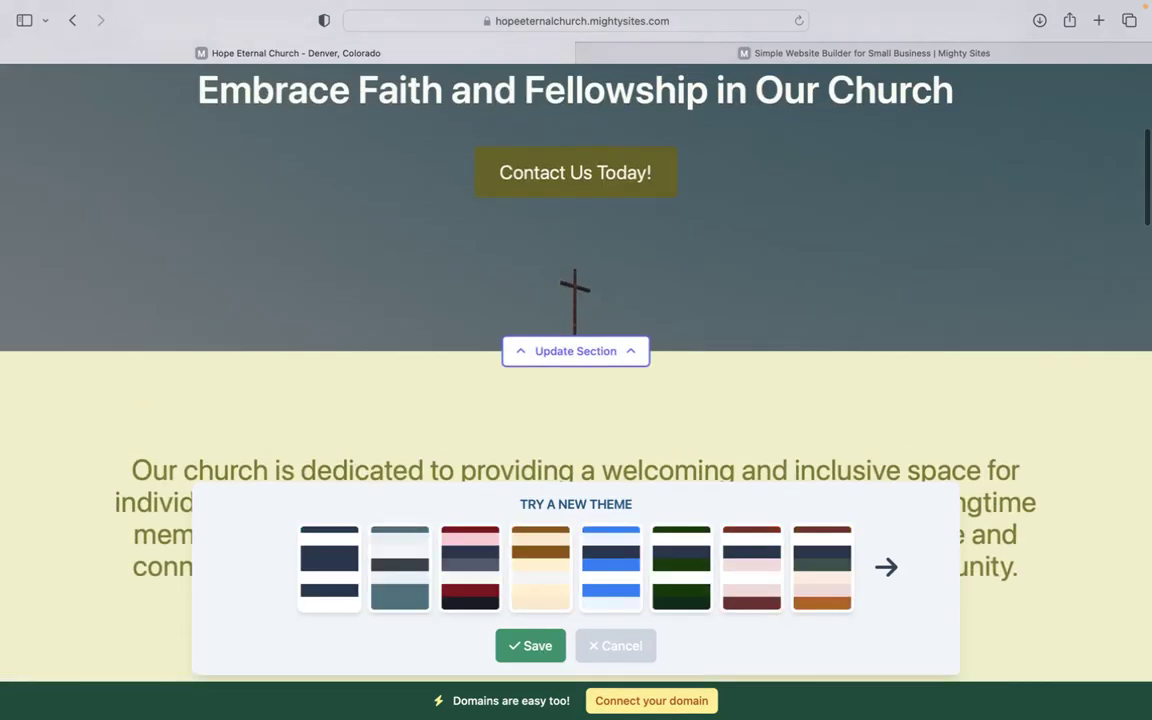
scroll(530, 640, down, 4)
scroll(614, 155, down, 1)
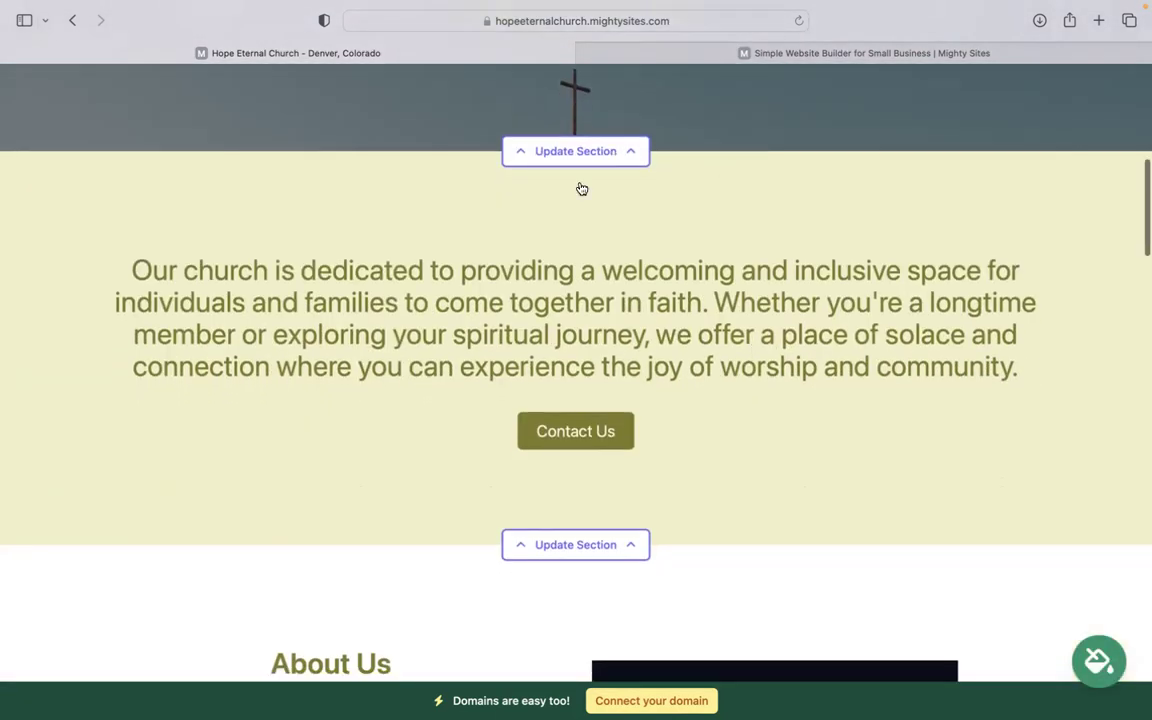
click(577, 153)
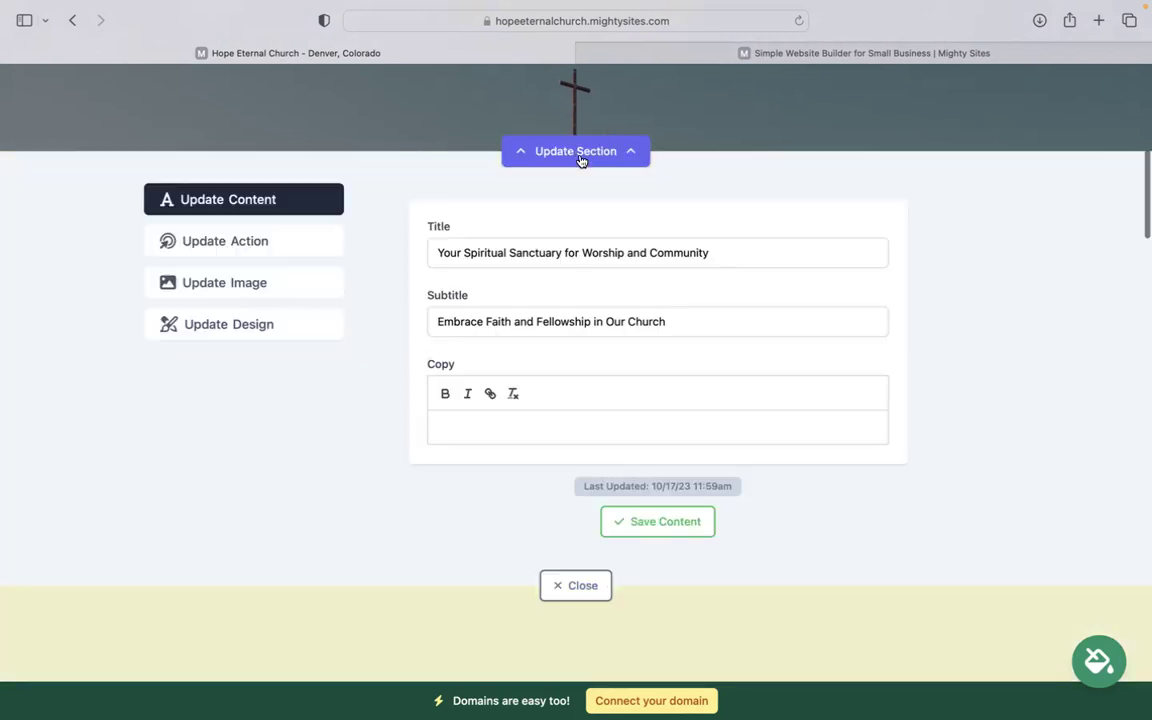
click(236, 288)
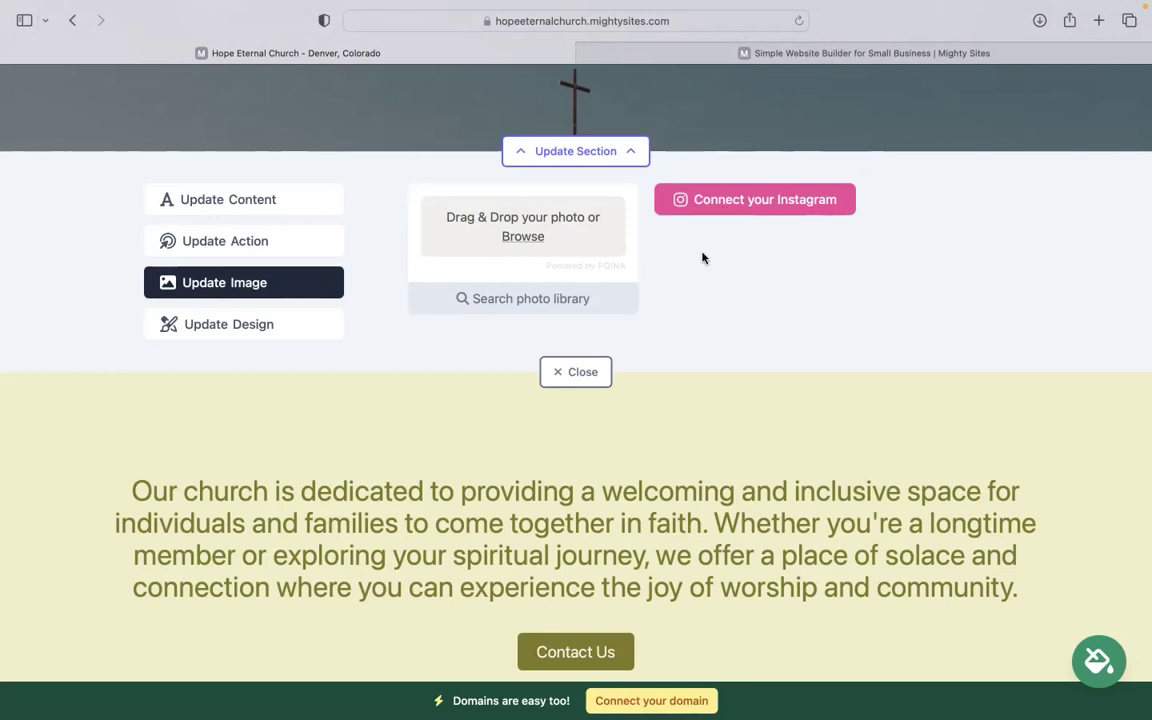
click(272, 243)
scroll(545, 217, up, 3)
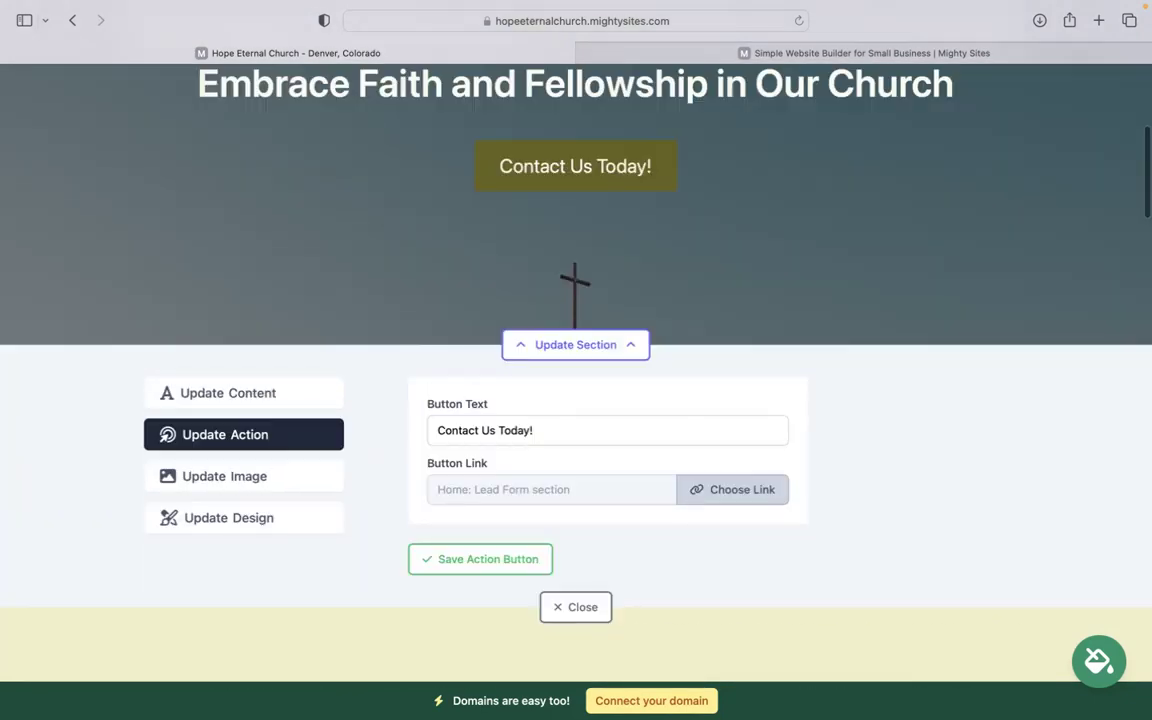
click(746, 494)
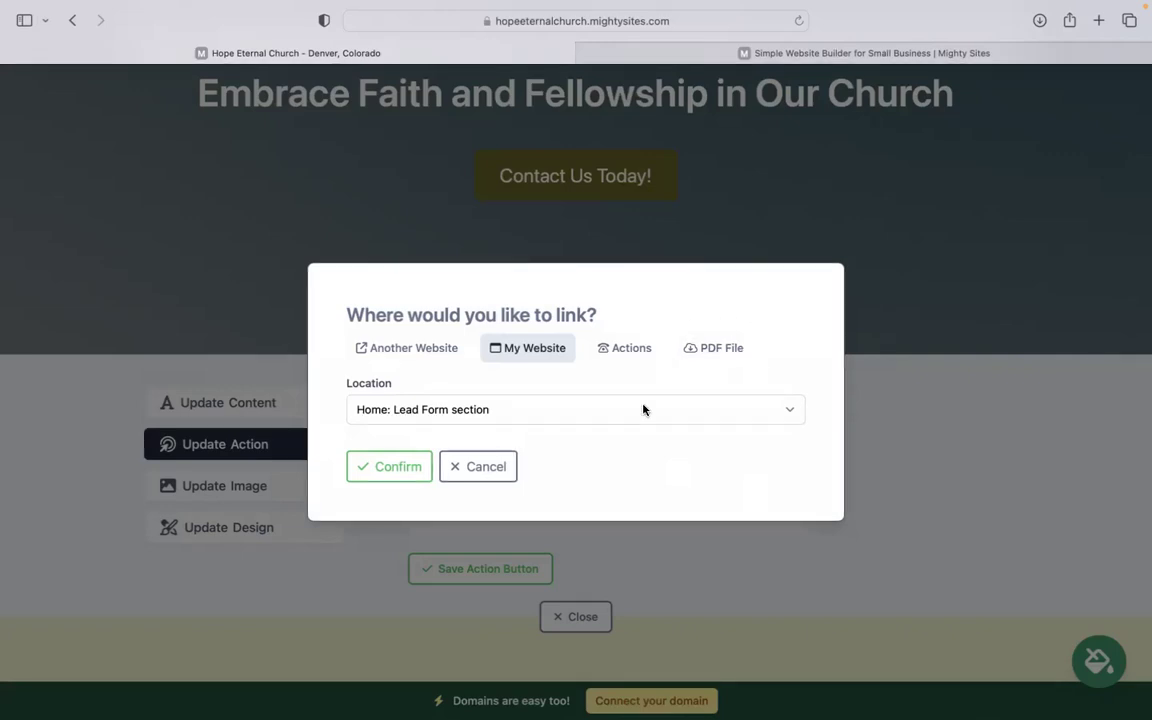
click(488, 470)
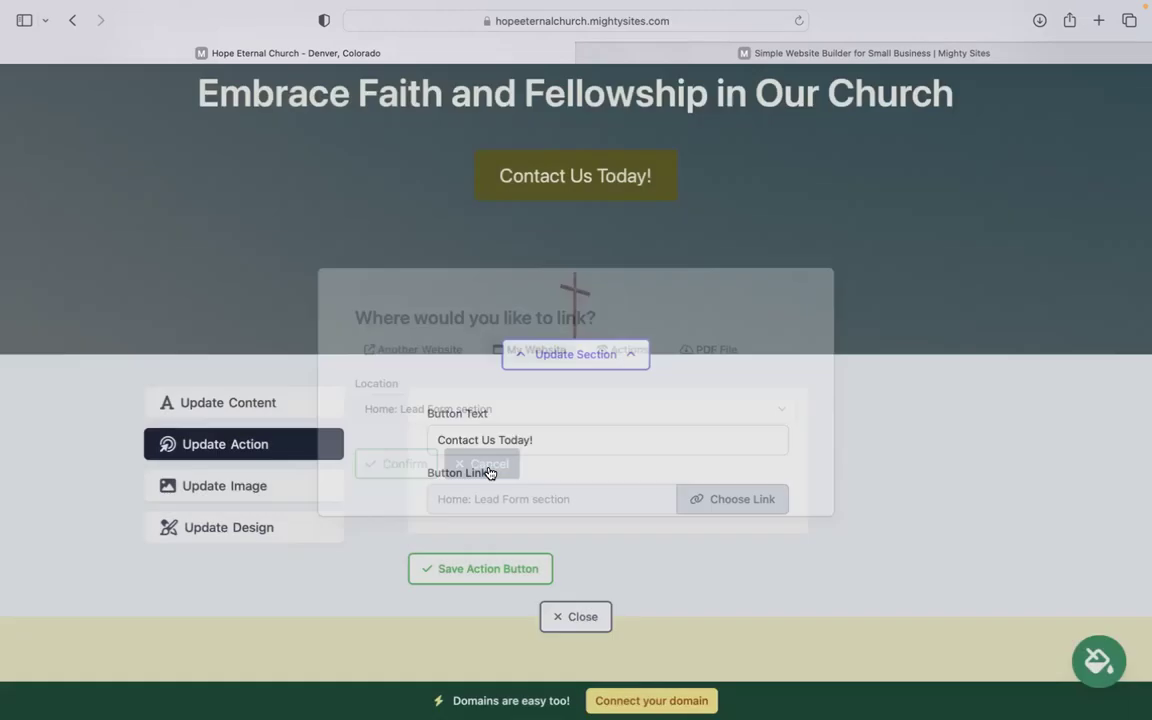
scroll(490, 472, down, 3)
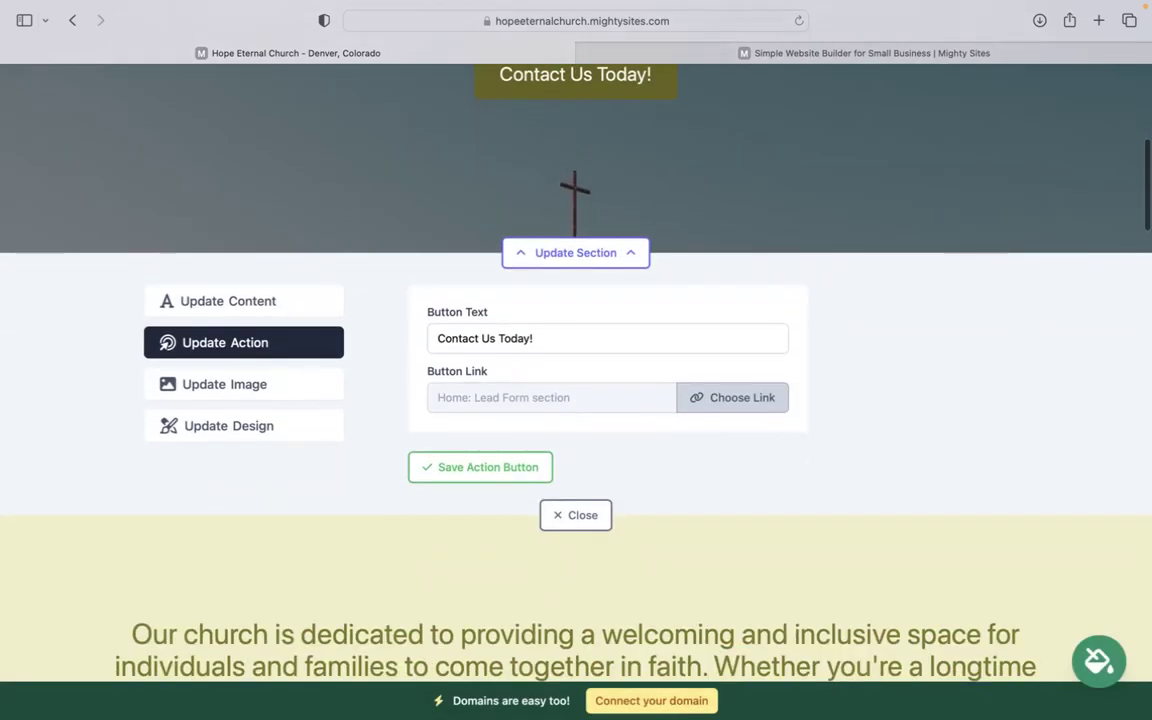
click(584, 497)
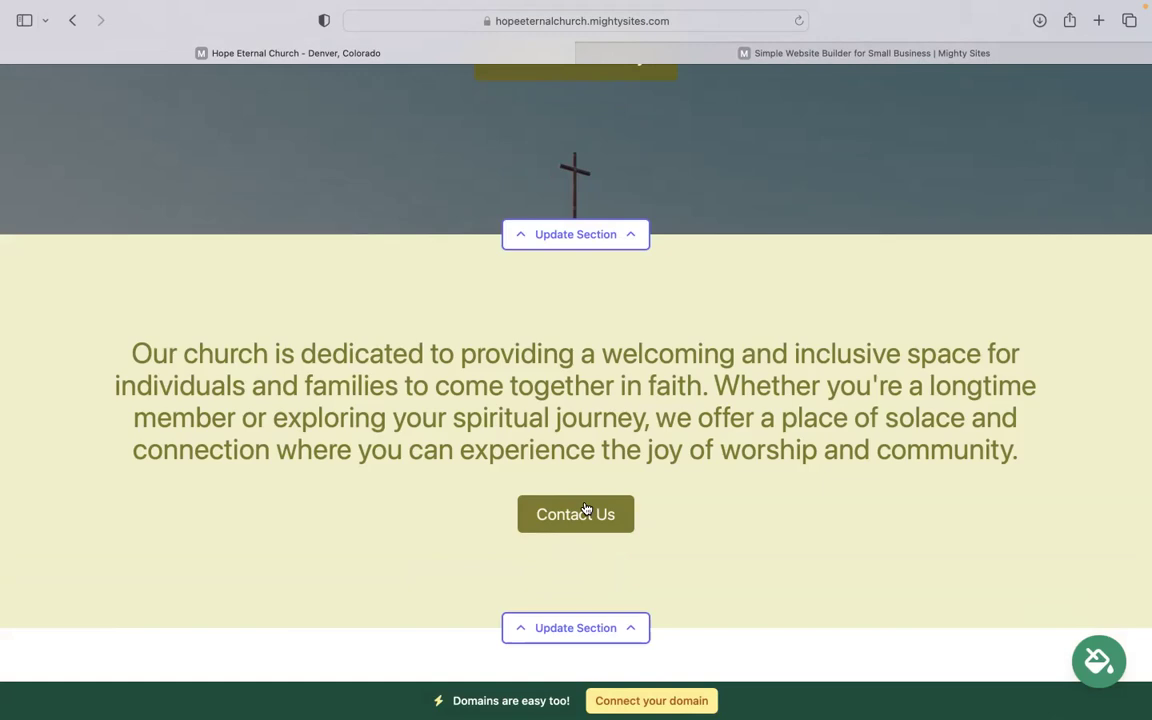
scroll(586, 510, down, 10)
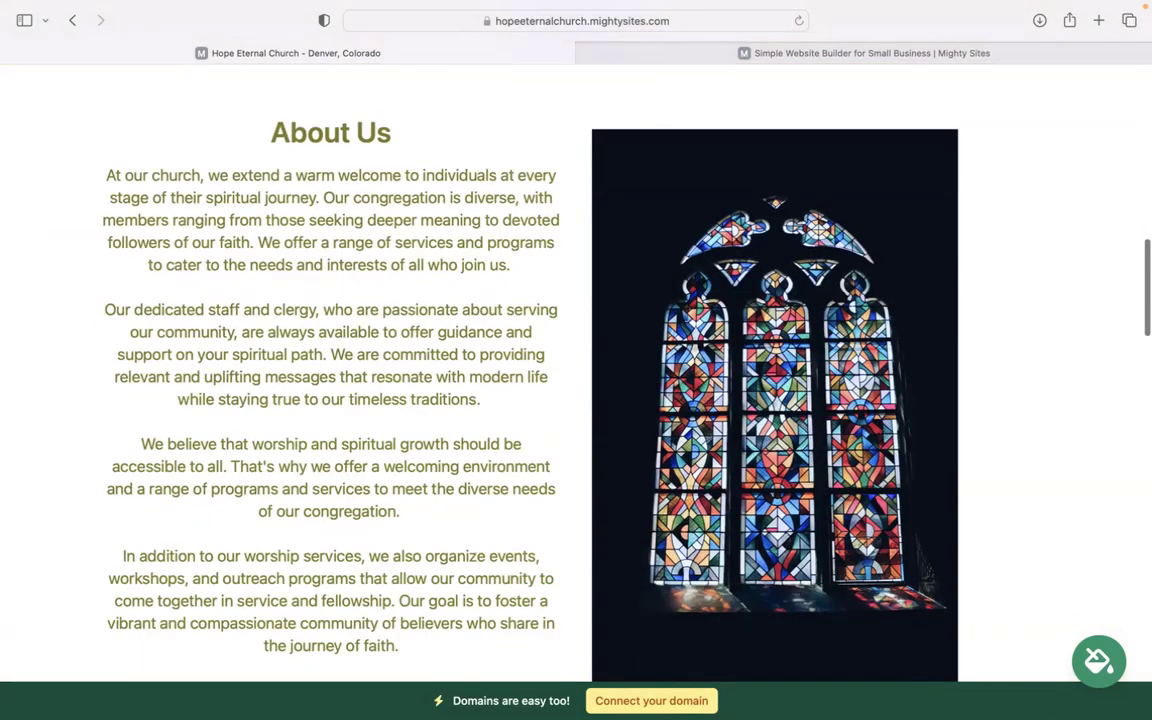
scroll(576, 372, down, 15)
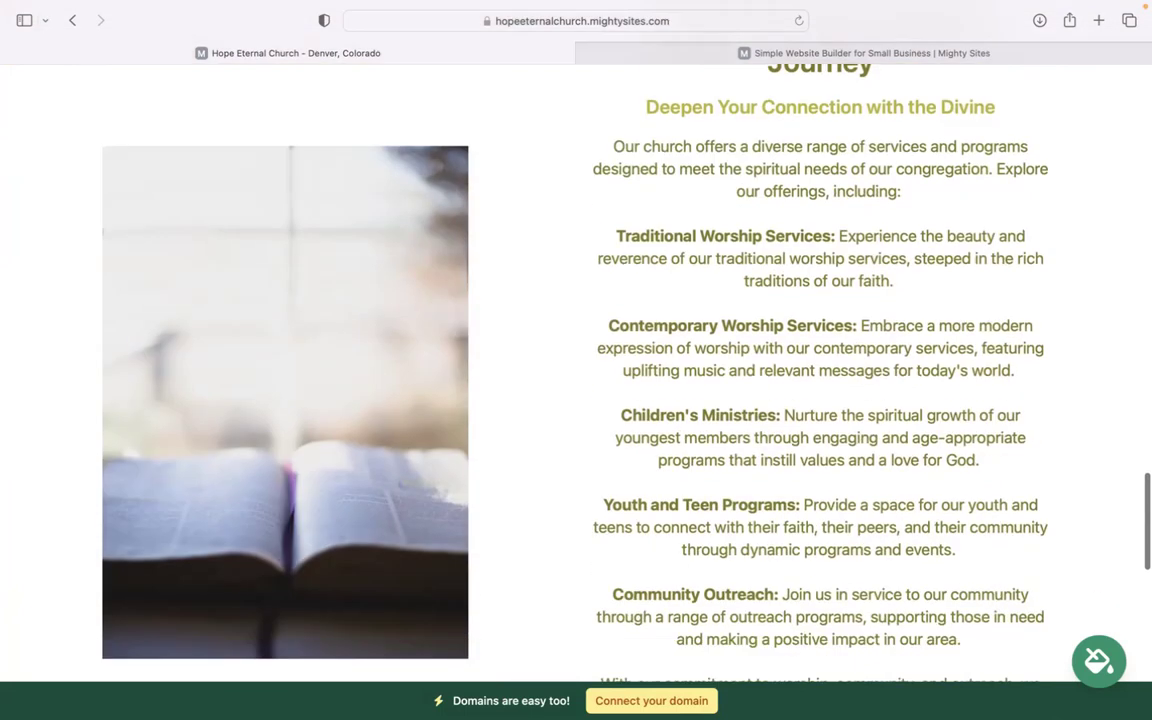
scroll(576, 372, down, 10)
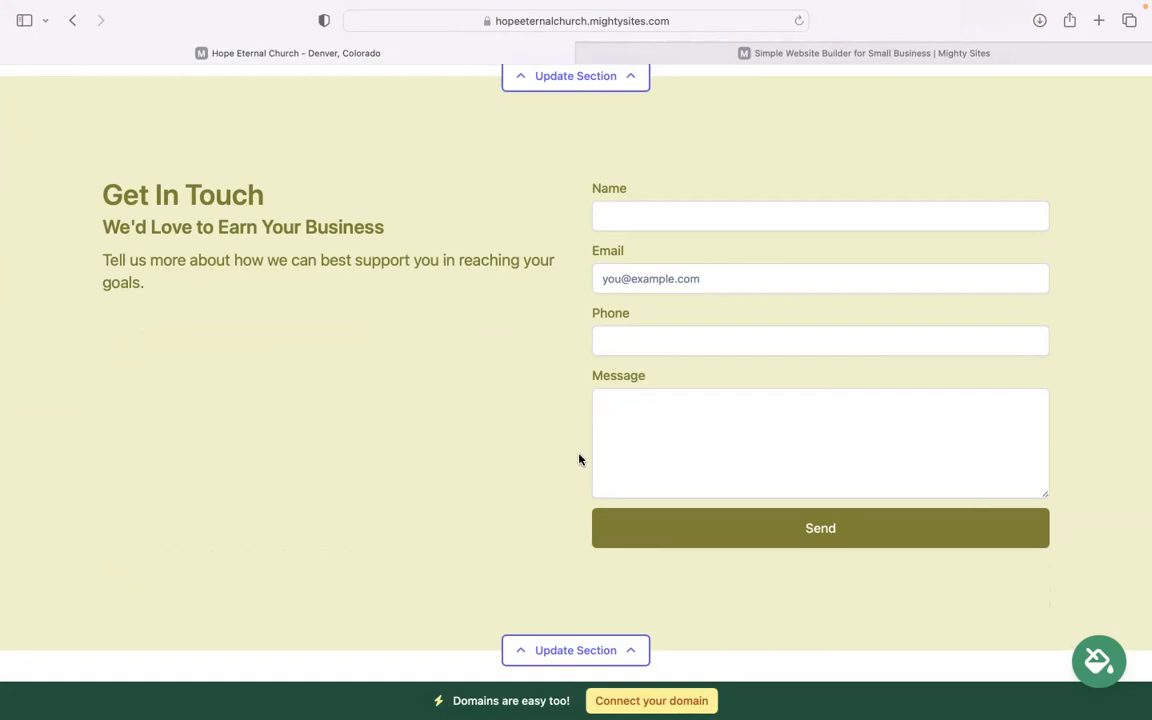
scroll(578, 459, down, 3)
scroll(578, 459, up, 5)
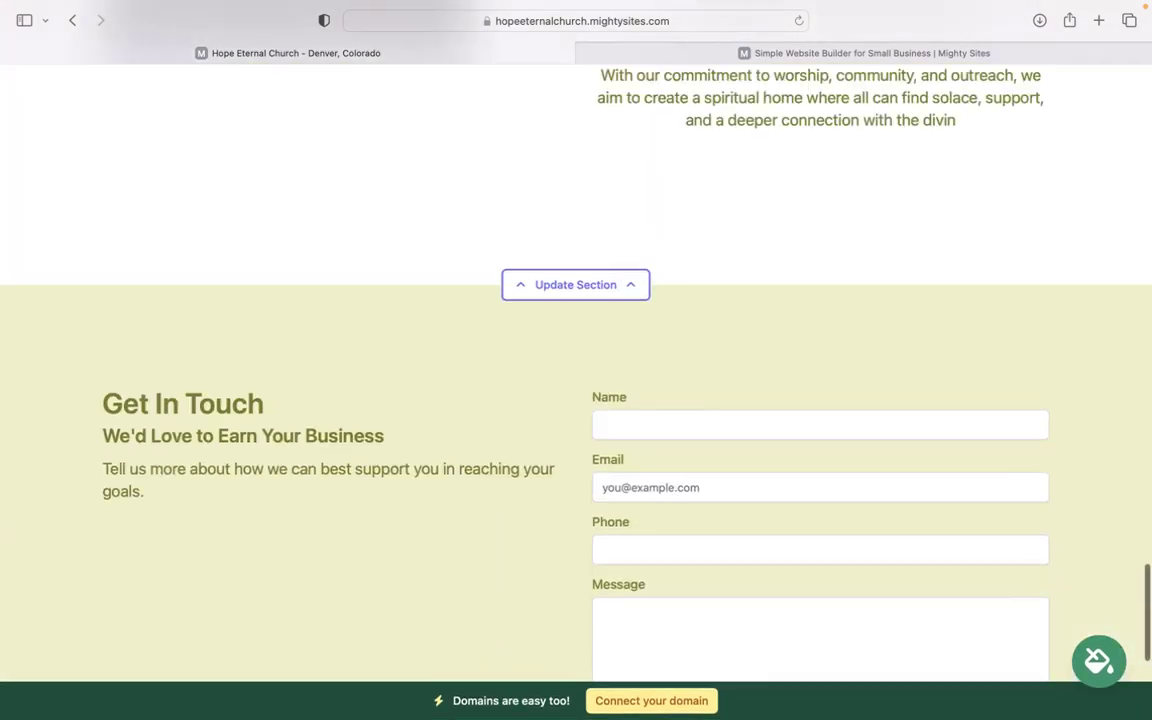
scroll(605, 615, up, 2)
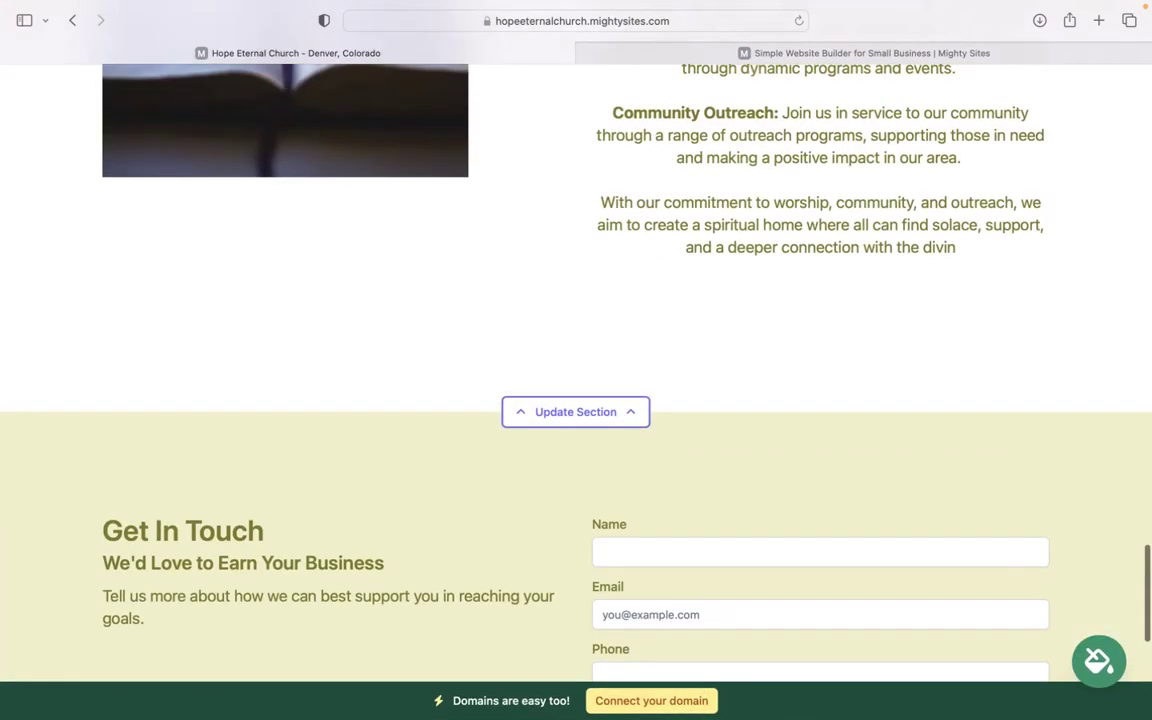
scroll(576, 400, up, 5)
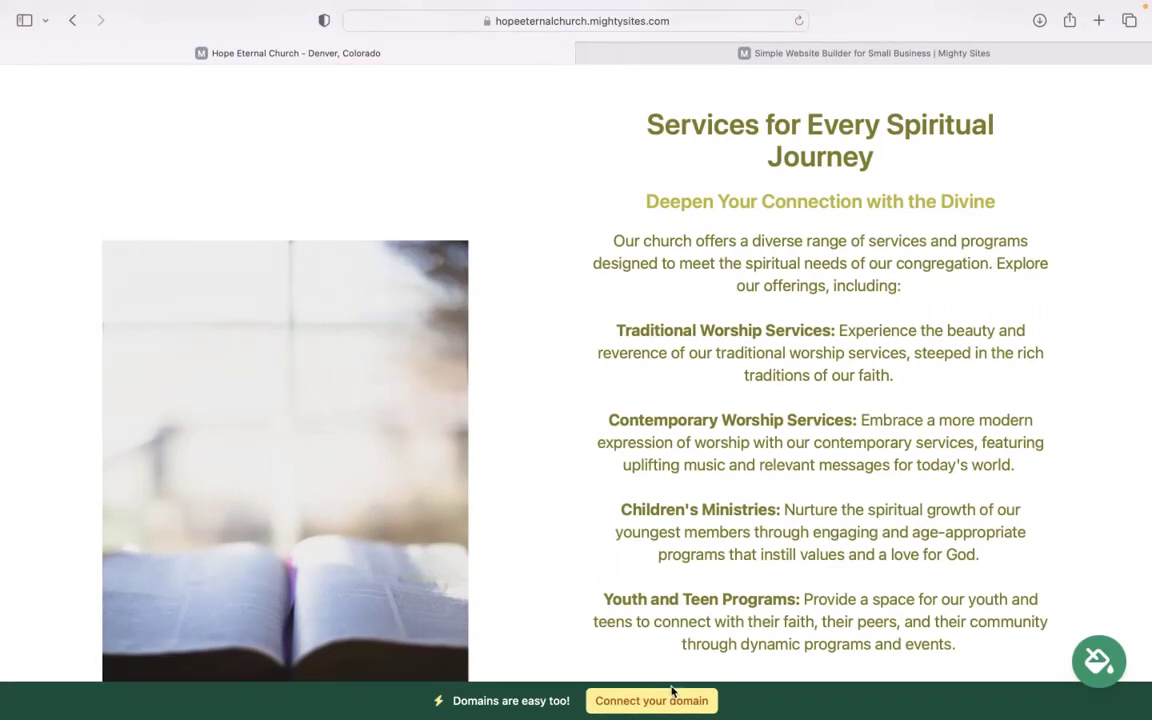
scroll(672, 690, up, 5)
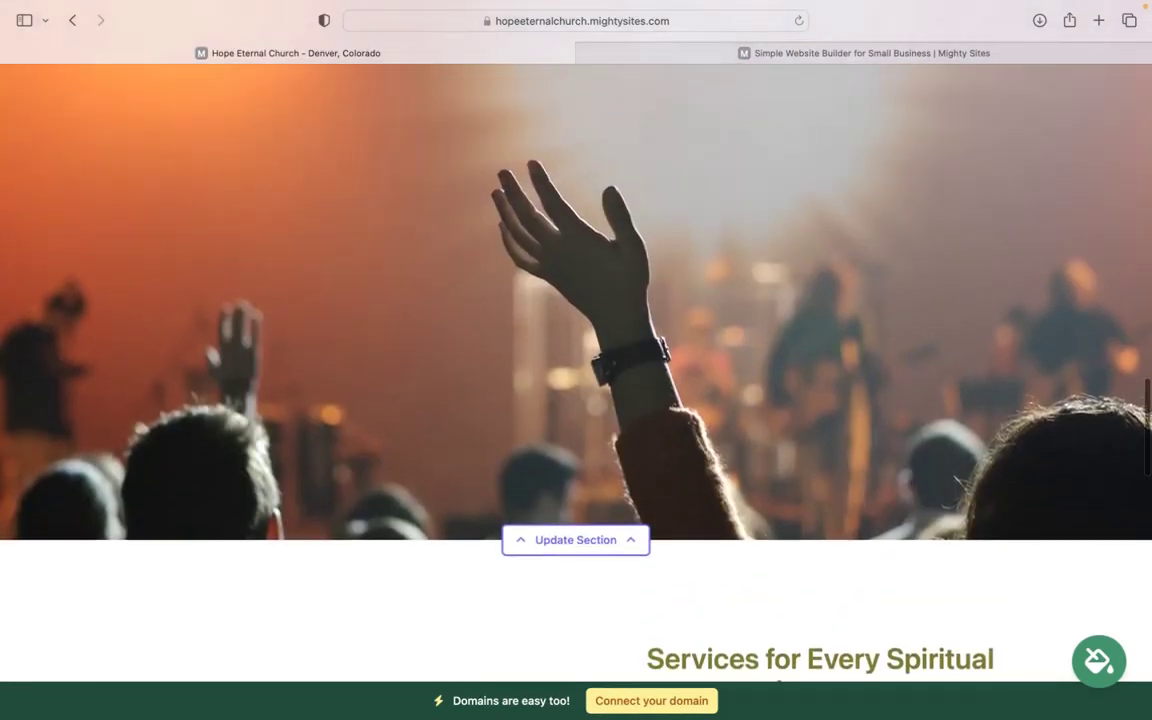
scroll(576, 360, up, 6)
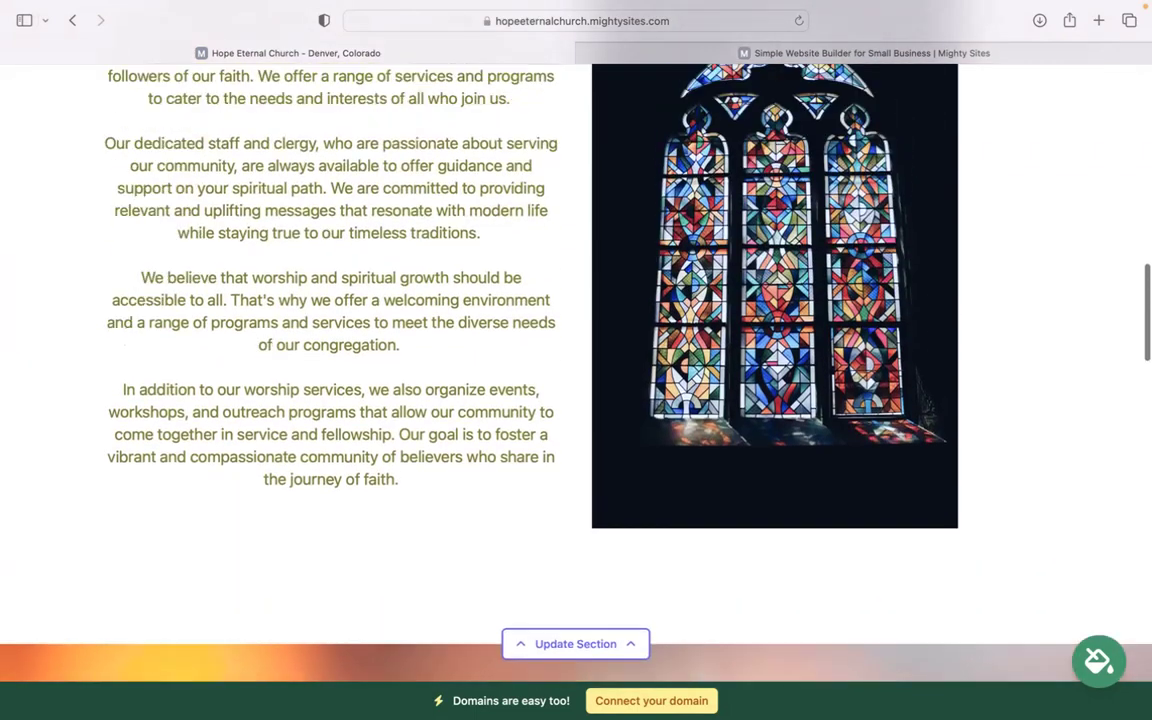
scroll(576, 360, up, 8)
scroll(576, 360, up, 5)
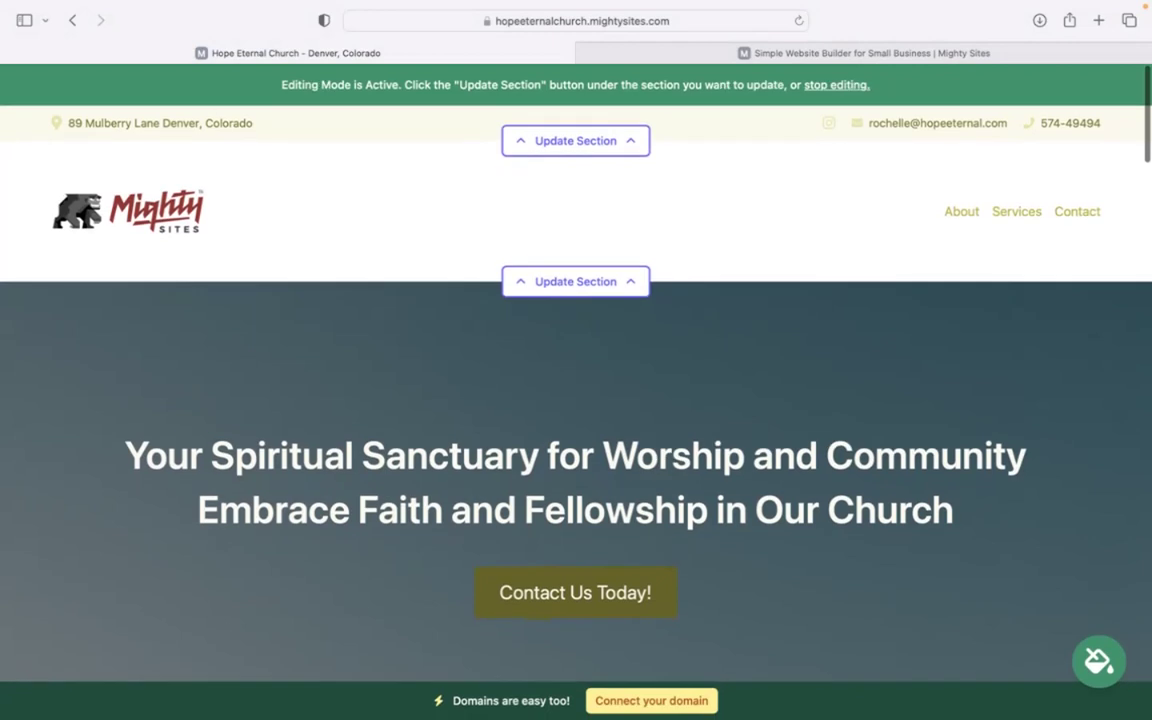